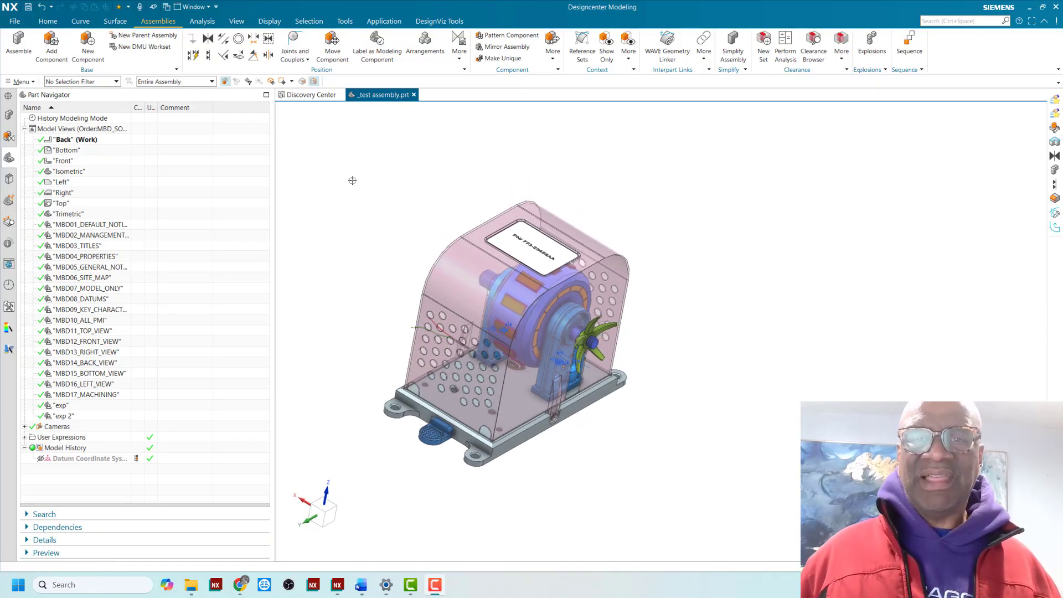
Step: Examine the assembled unit, then its exploded arrangement in the "exp 2" model view from several angles
middle_drag(366, 228, 355, 207)
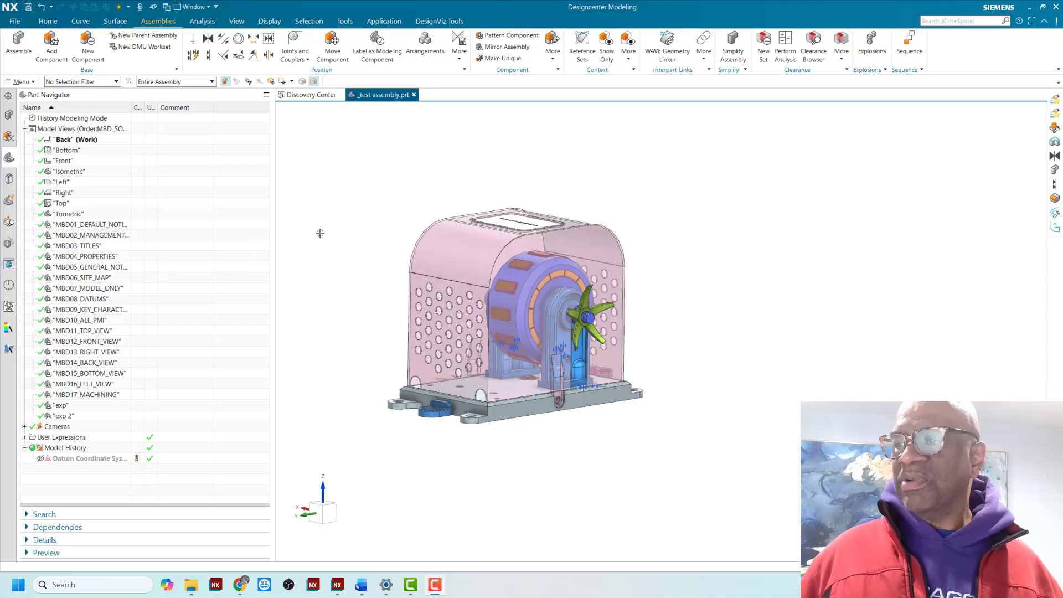
middle_drag(347, 235, 352, 224)
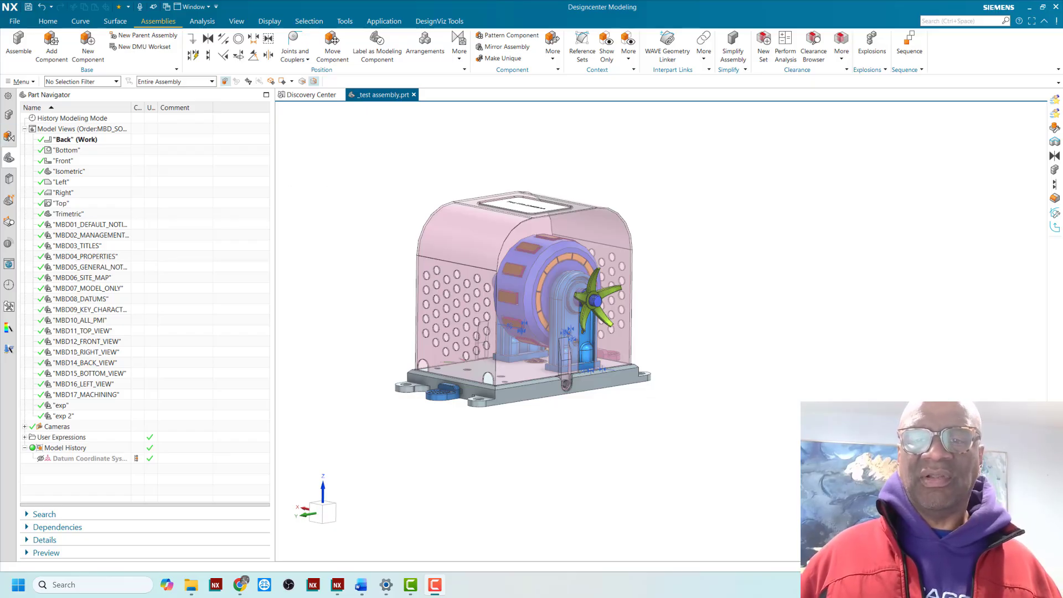
click(390, 278)
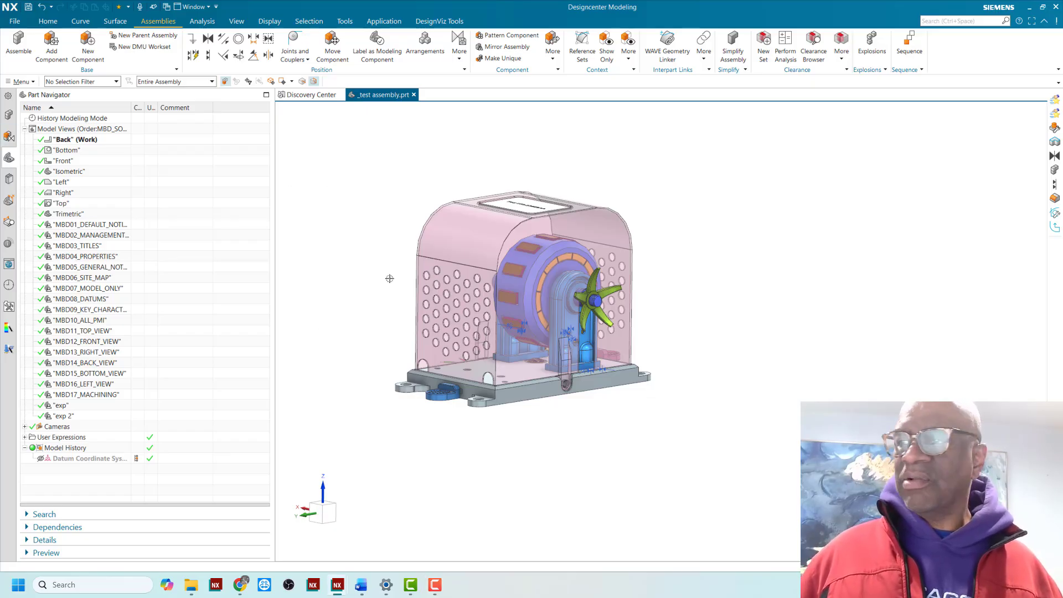
double_click(78, 416)
scroll(554, 316, up, 4)
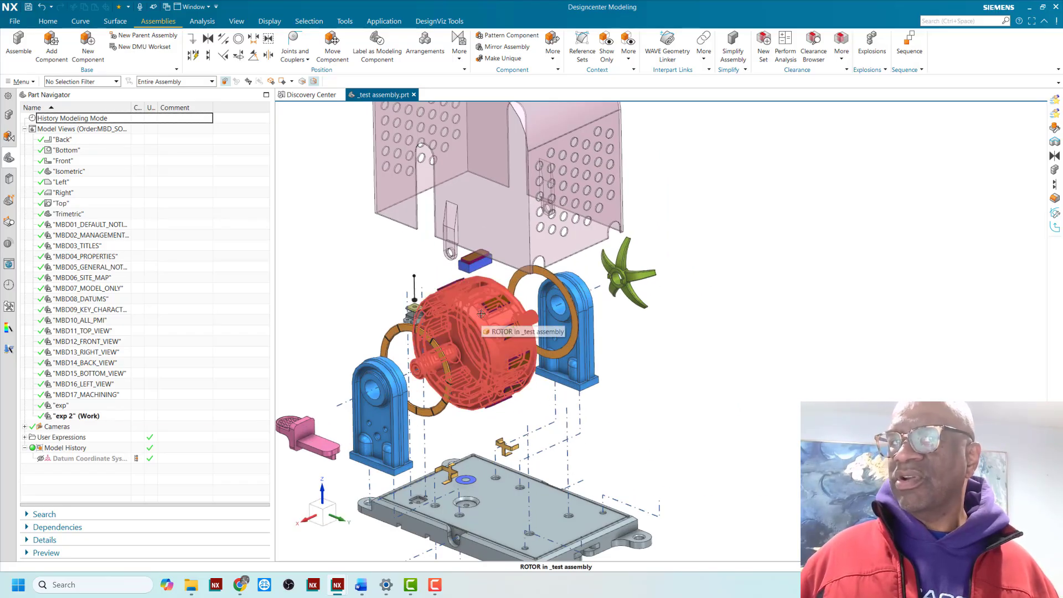
scroll(481, 314, down, 4)
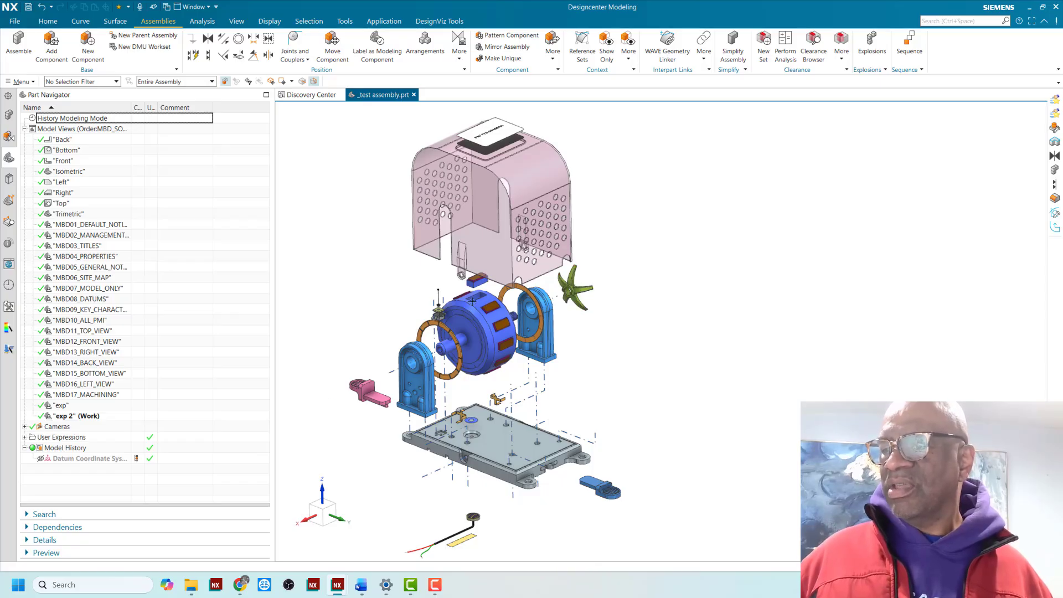
mouse_move(644, 369)
middle_down()
mouse_move(570, 363)
mouse_move(654, 378)
mouse_move(593, 362)
mouse_move(636, 373)
middle_up()
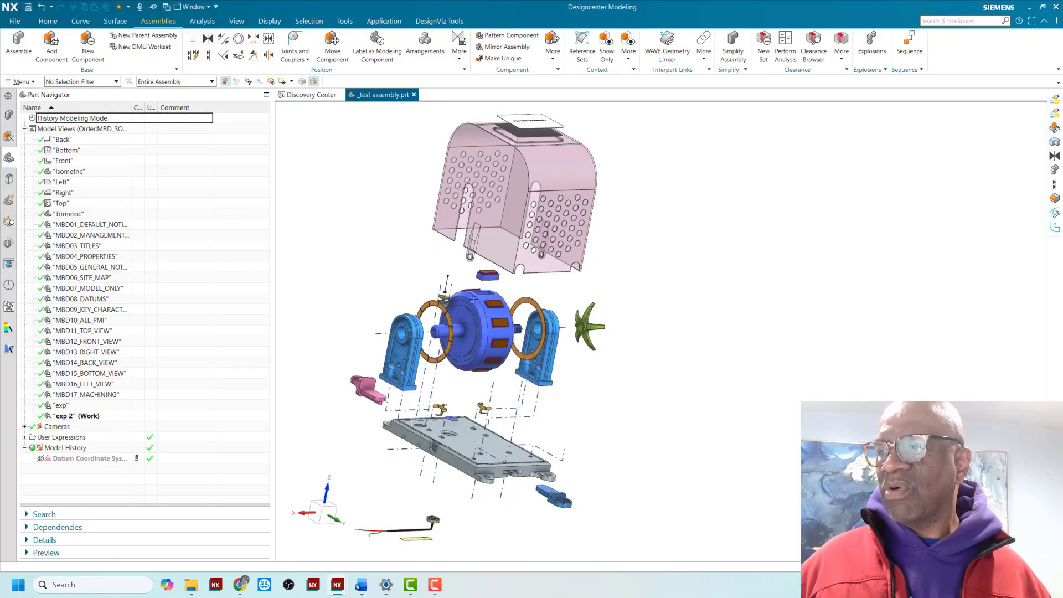
middle_drag(344, 267, 365, 256)
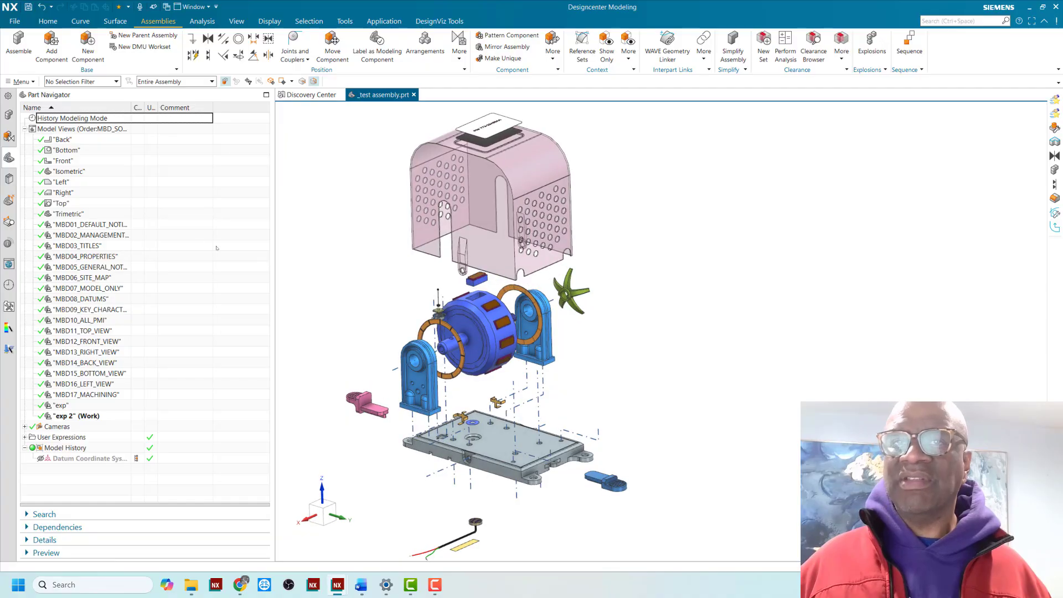
Step: Switch back to the "Back" model view and look at the collapsed assembly from an angle
double_click(63, 139)
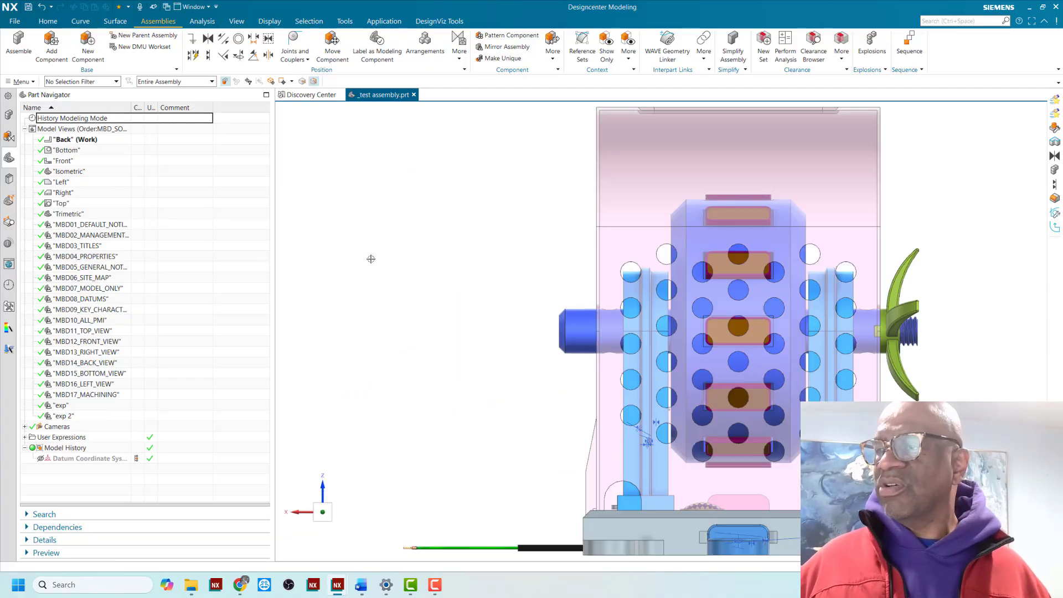
scroll(410, 274, down, 3)
middle_drag(410, 274, 452, 272)
scroll(743, 310, up, 4)
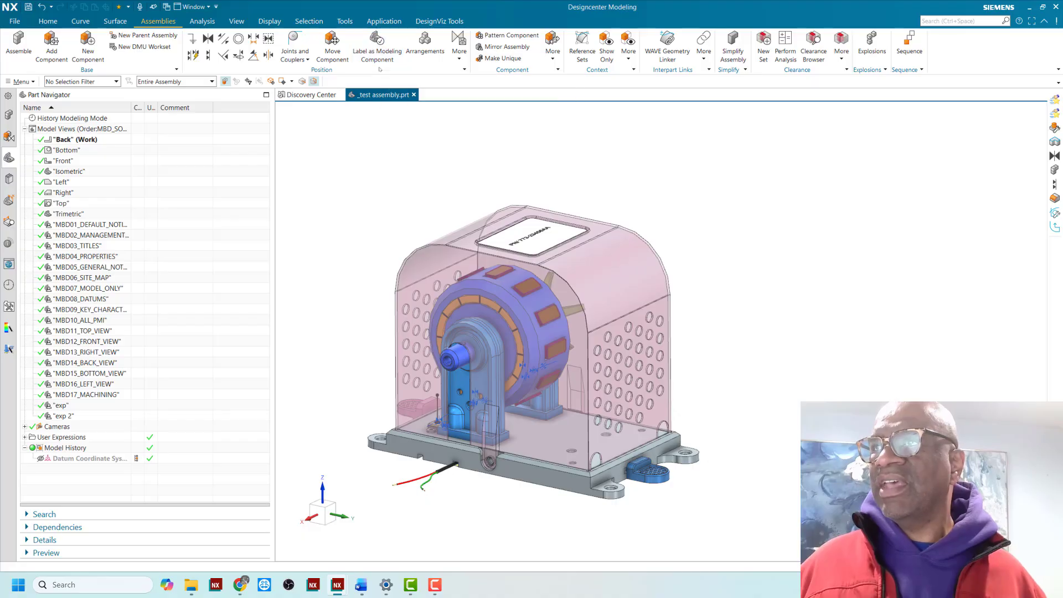
Step: Label both blue brackets supporting the rotor as modeling components
click(379, 47)
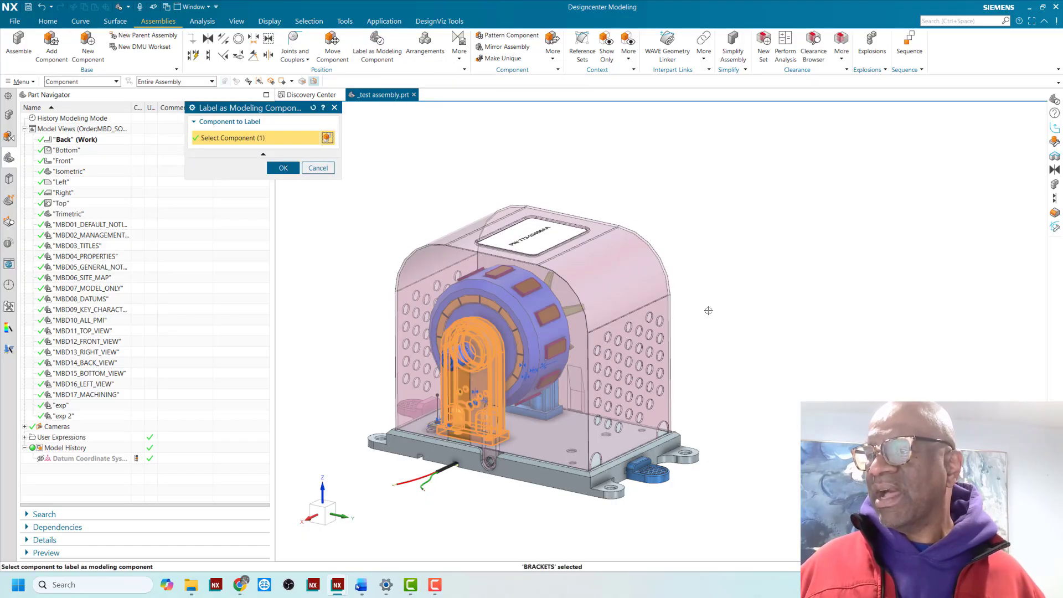
middle_drag(708, 310, 599, 314)
click(616, 359)
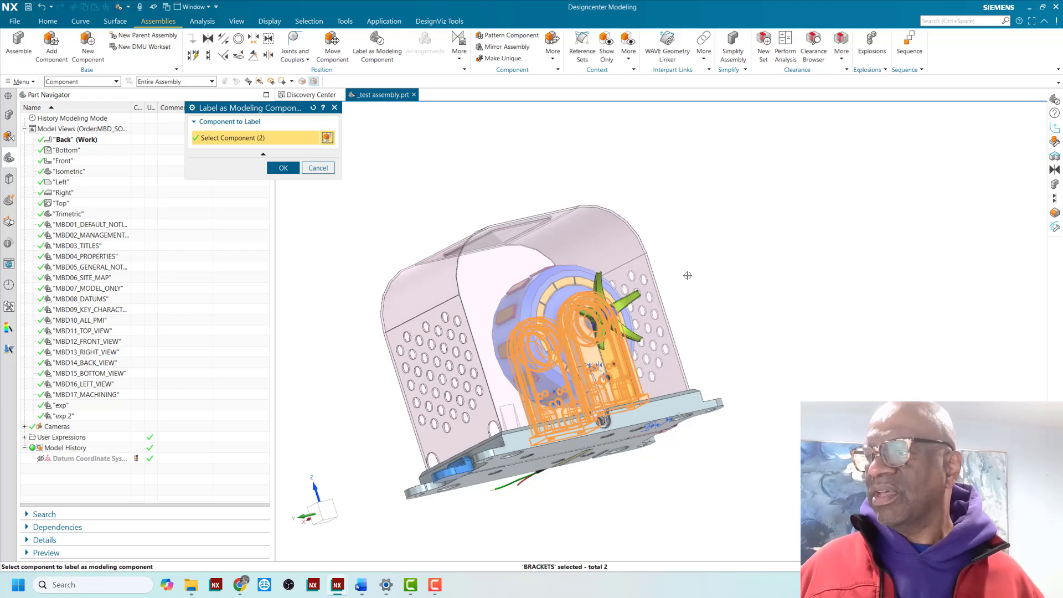
middle_drag(335, 229, 466, 228)
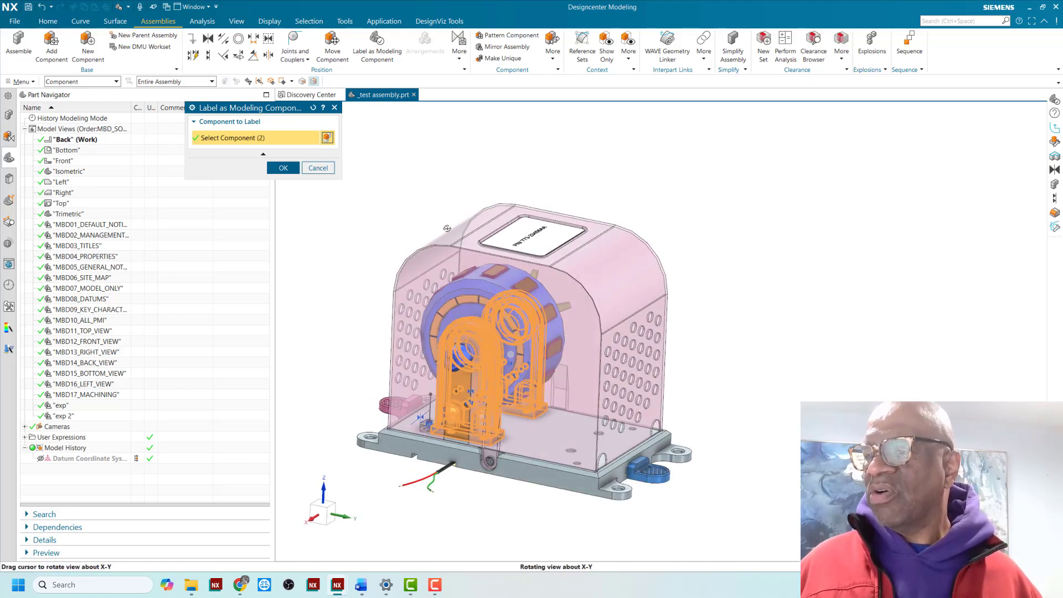
click(283, 168)
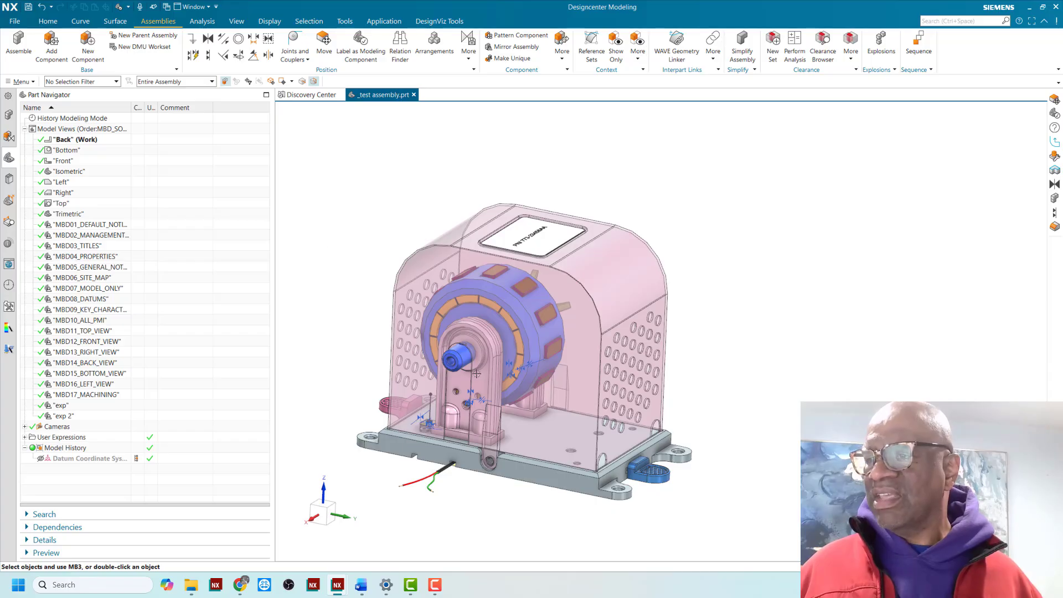
Step: Hide the cover component in the assembly structure to expose the rotor and brackets
scroll(456, 384, up, 4)
scroll(476, 405, down, 3)
scroll(407, 376, down, 4)
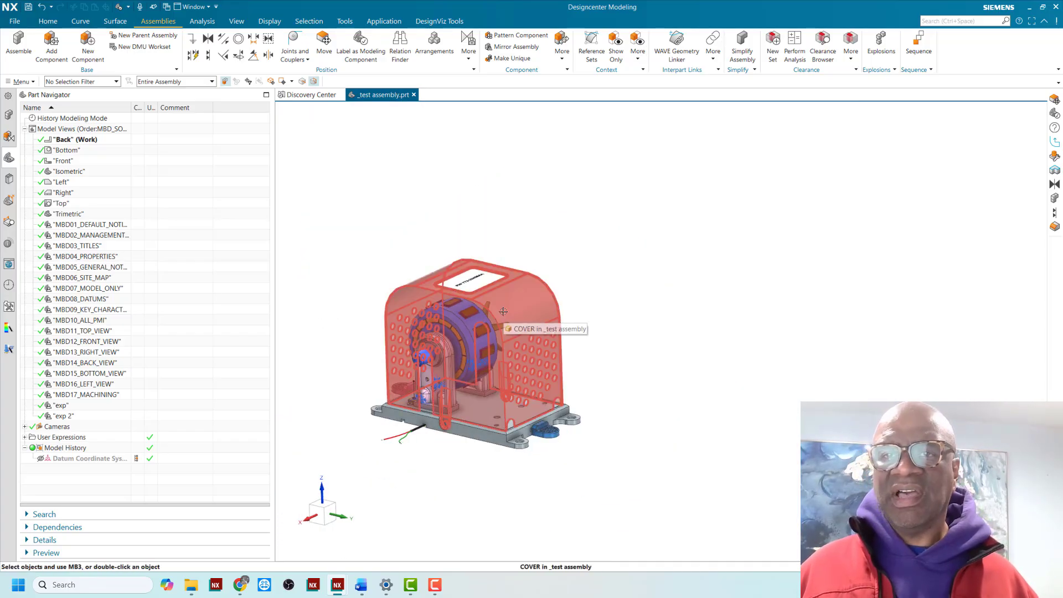
click(8, 115)
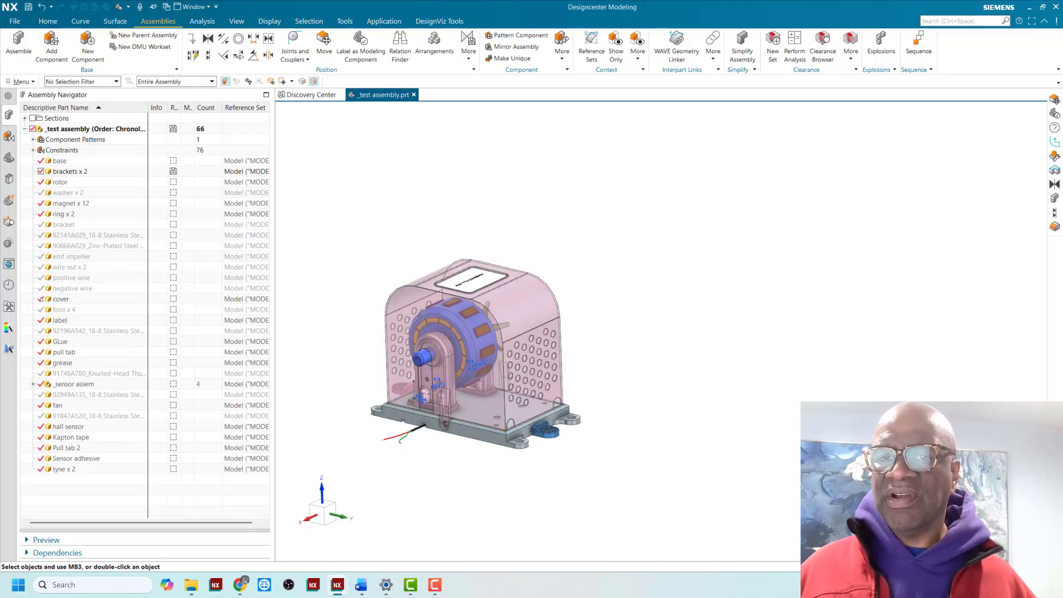
click(40, 299)
scroll(541, 306, up, 2)
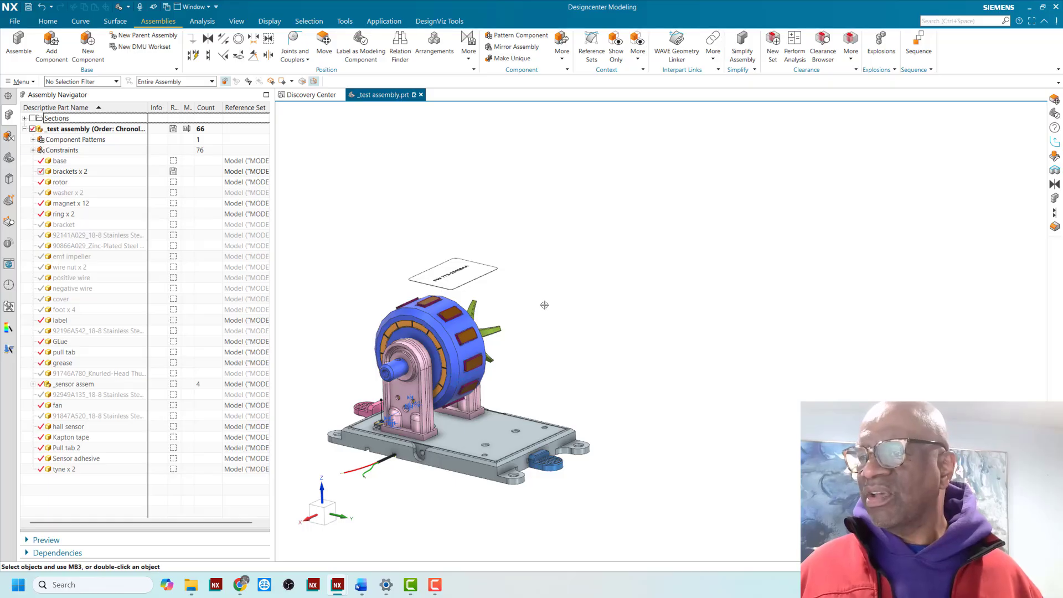
shift+middle_drag(545, 305, 583, 303)
scroll(569, 307, up, 1)
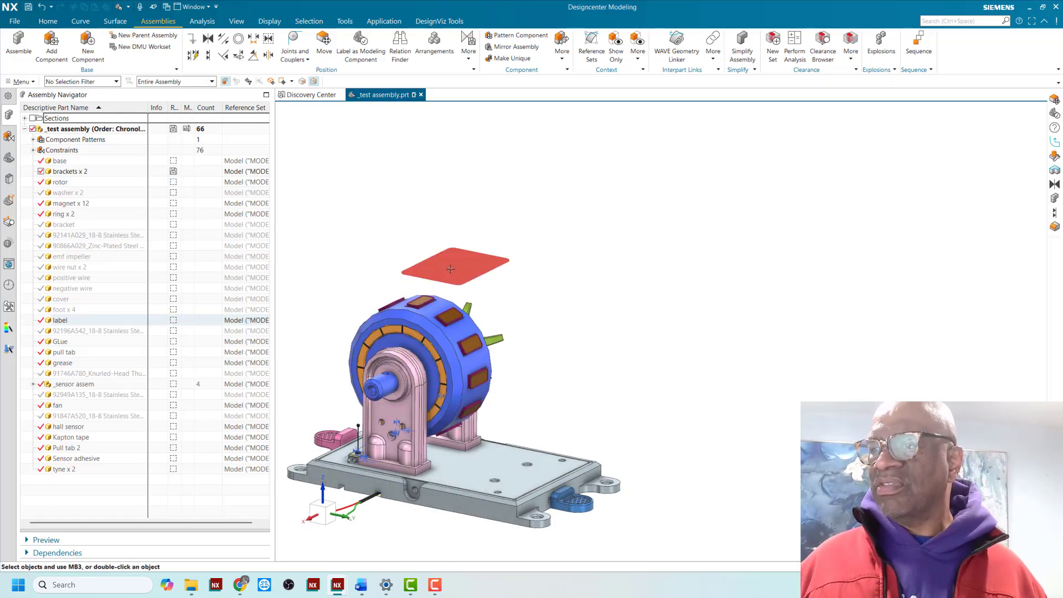
Step: Show the hidden single bracket component standing on the base beside the rotor
middle_drag(559, 316, 490, 364)
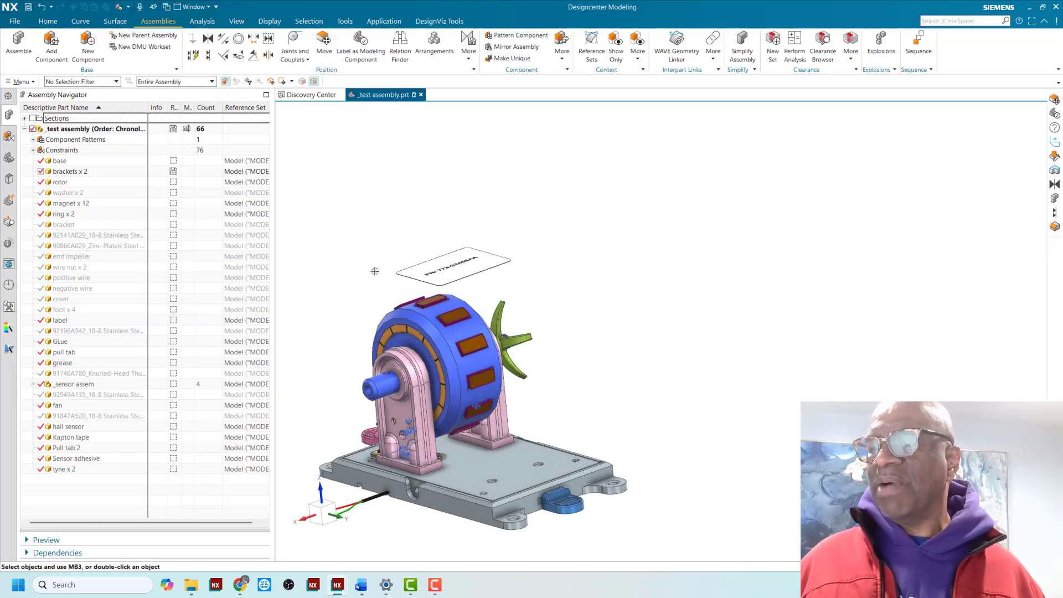
middle_drag(358, 257, 369, 257)
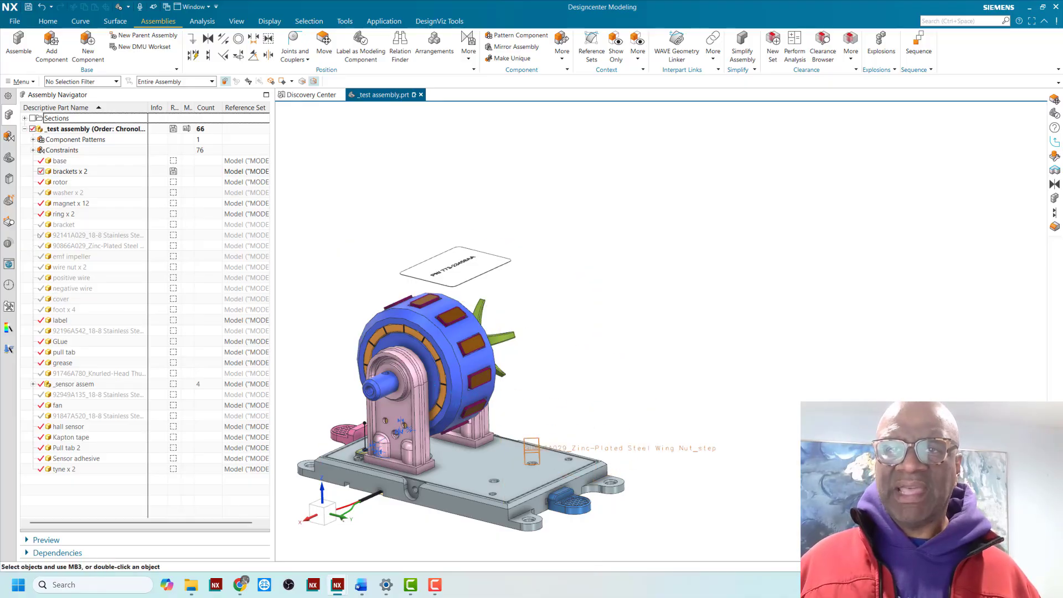
click(40, 224)
middle_drag(571, 380, 522, 370)
scroll(448, 360, down, 5)
middle_drag(601, 352, 530, 356)
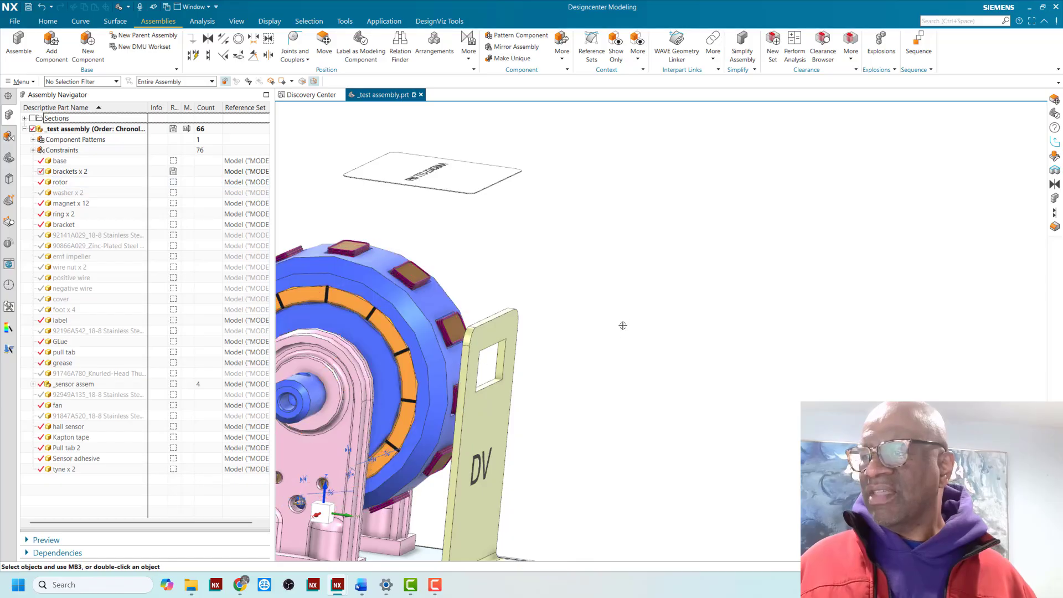
scroll(623, 325, up, 5)
middle_drag(624, 327, 623, 350)
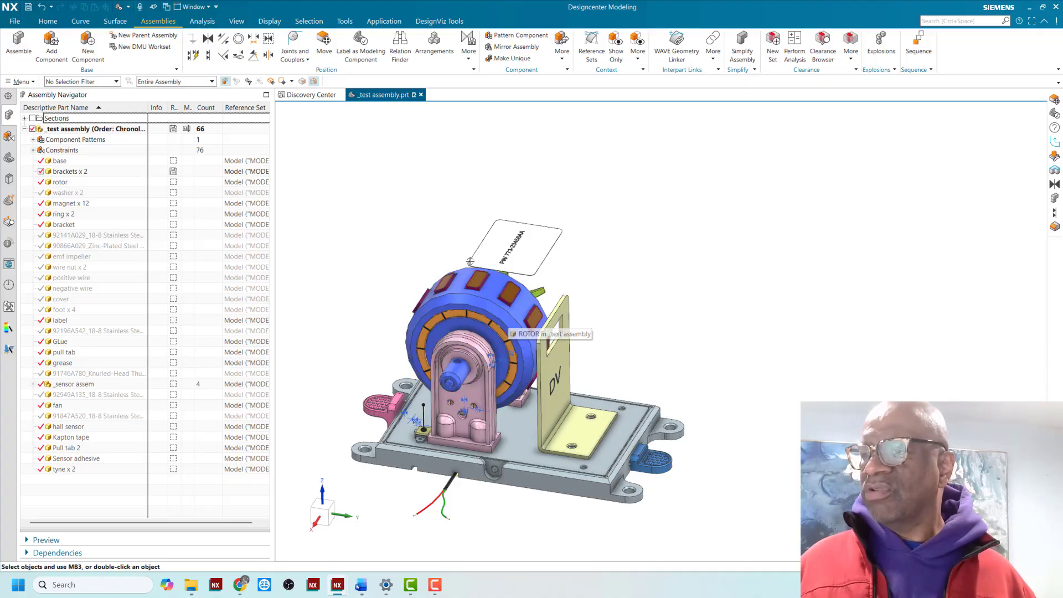
Step: Start a Move with the rotor, the twelve magnets, the label and the GLue component as the objects to move
middle_drag(616, 300, 674, 293)
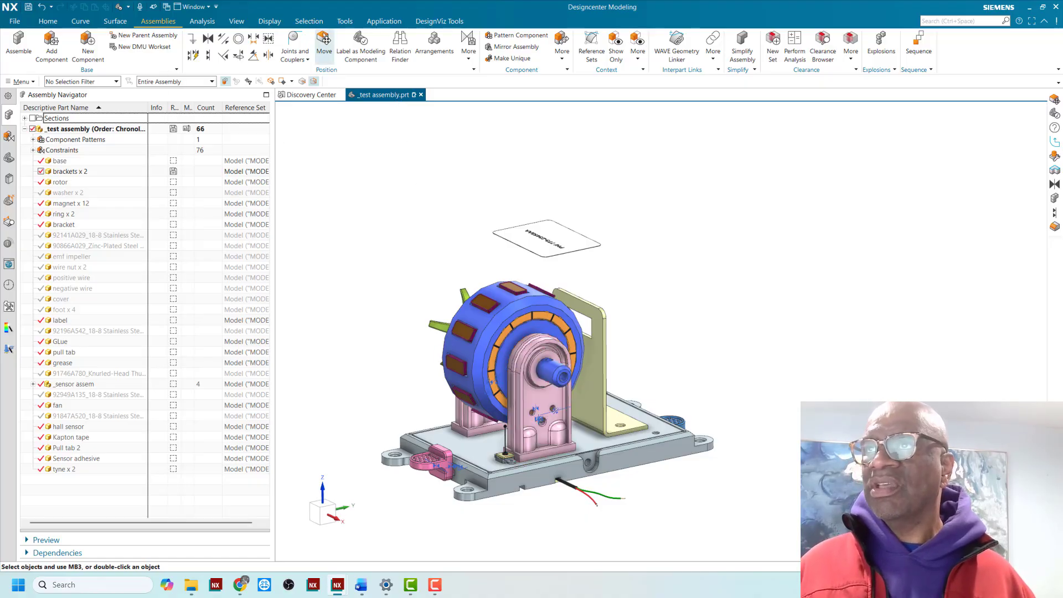
click(324, 43)
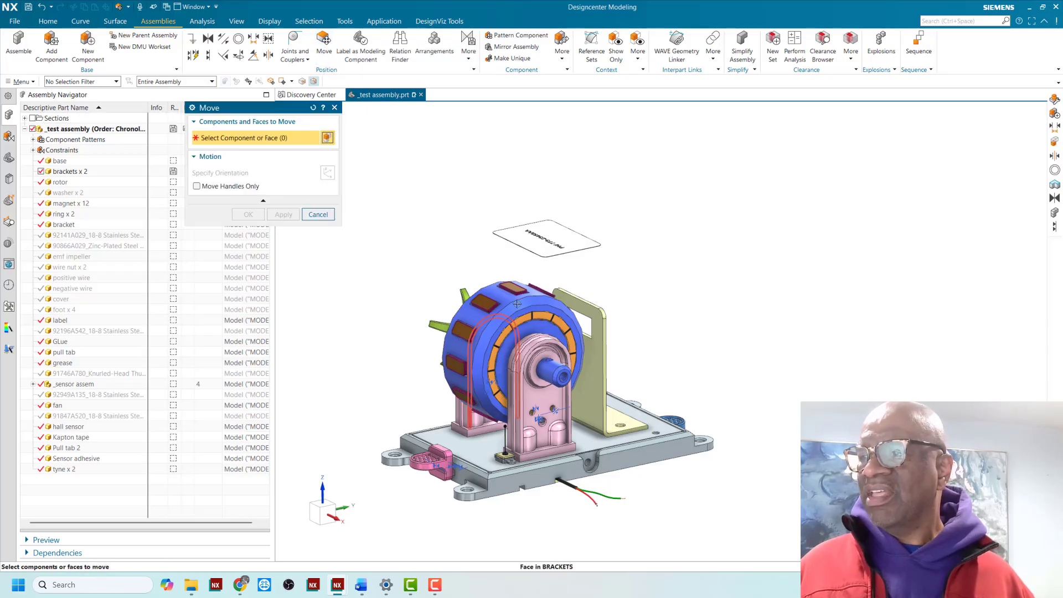
scroll(504, 307, up, 3)
click(494, 287)
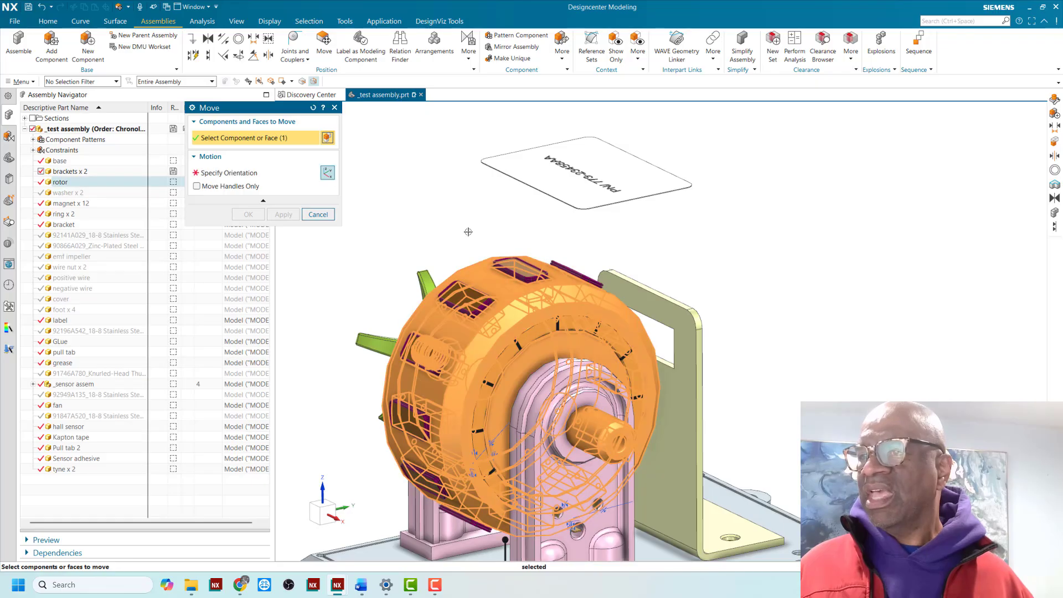
scroll(467, 232, down, 3)
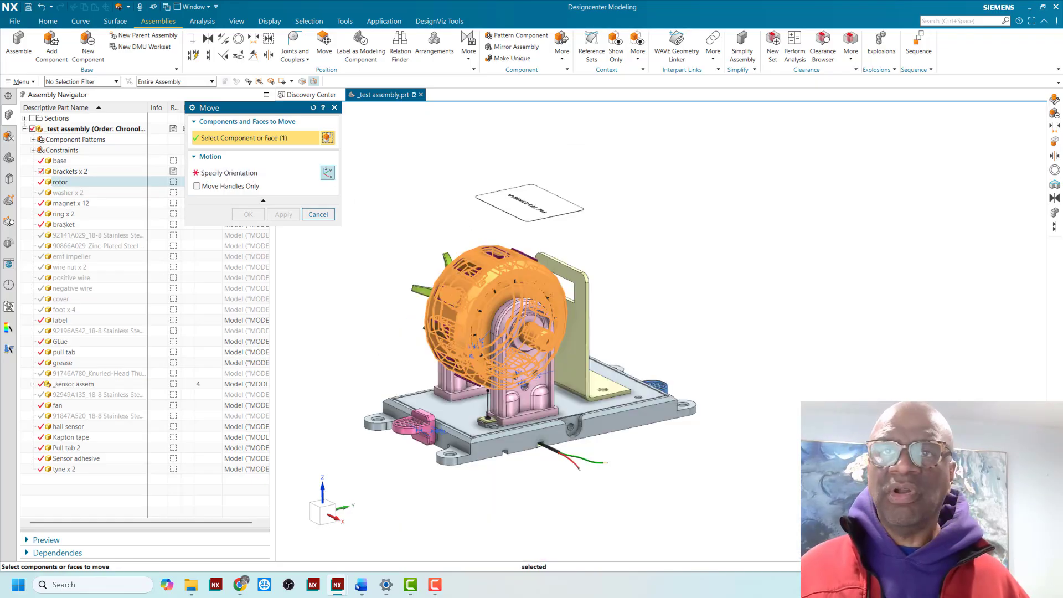
click(71, 203)
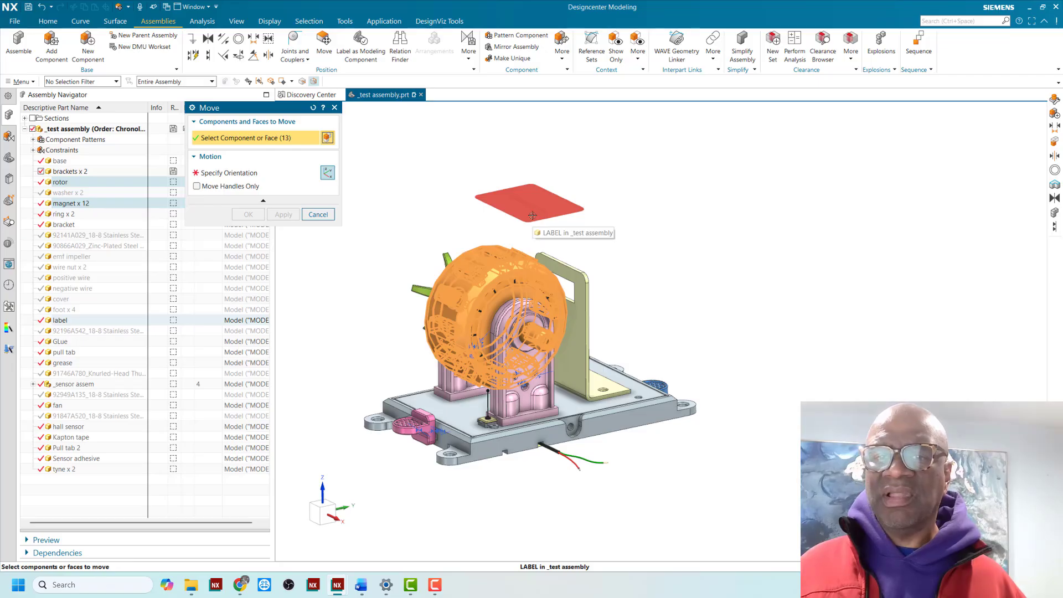
click(68, 323)
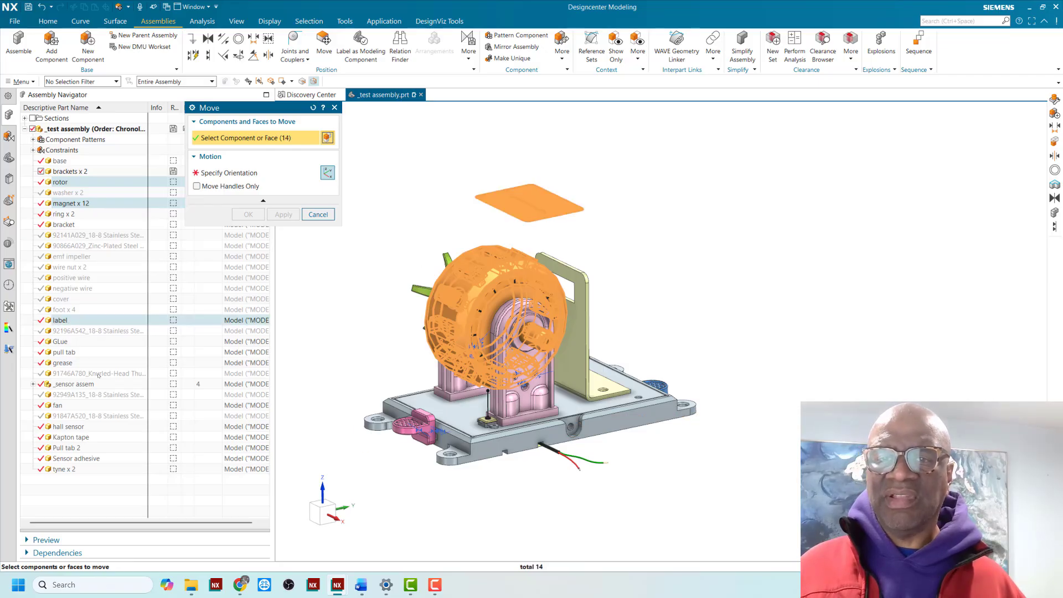
click(62, 342)
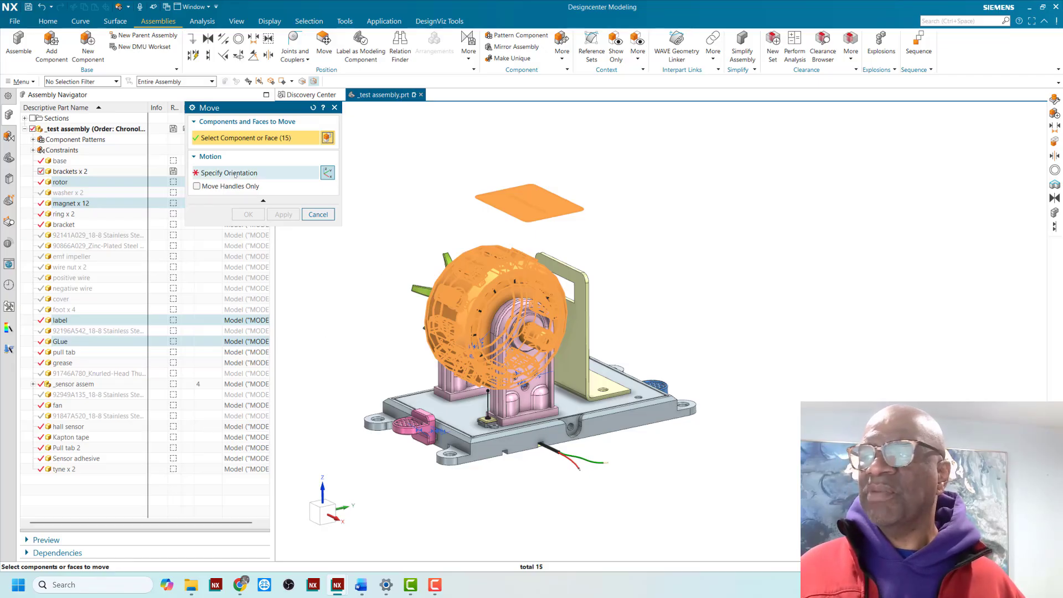
Step: Move the selected components 1.5 in upward along the ZC axis and accept moving the fixed component
click(236, 175)
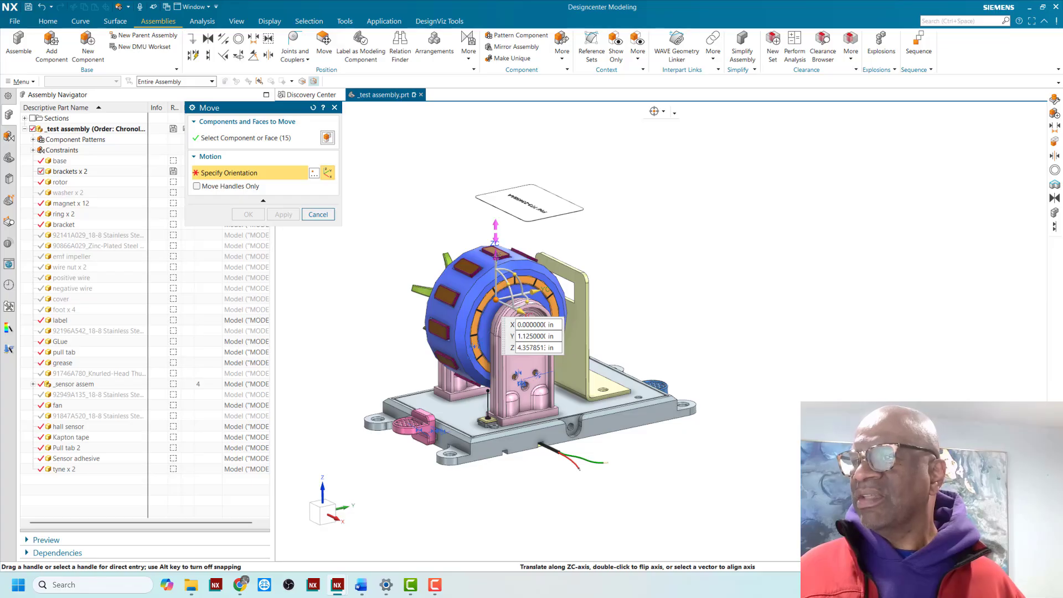
click(497, 254)
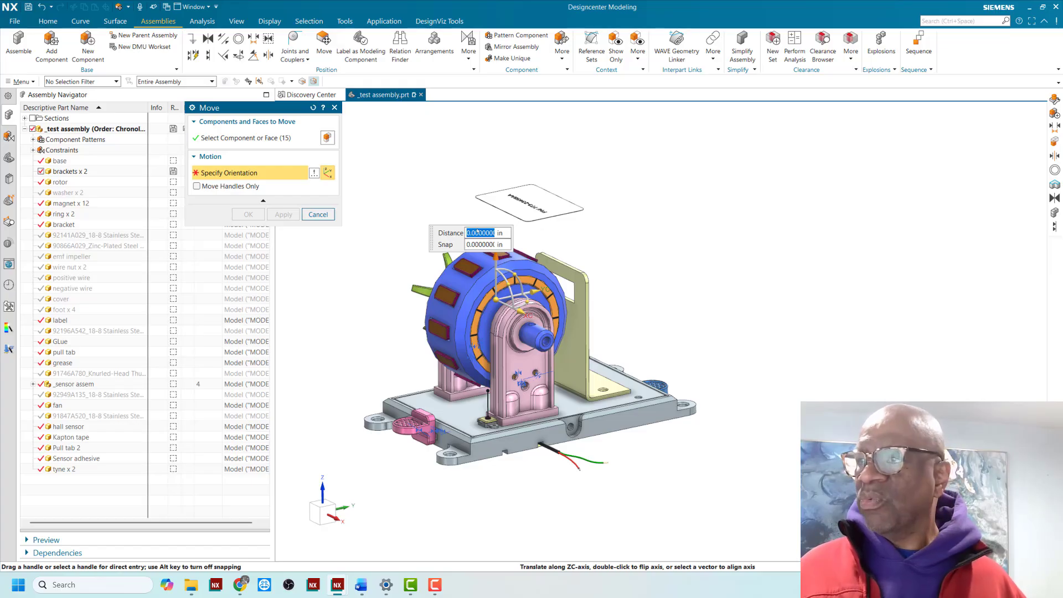
text(1.5)
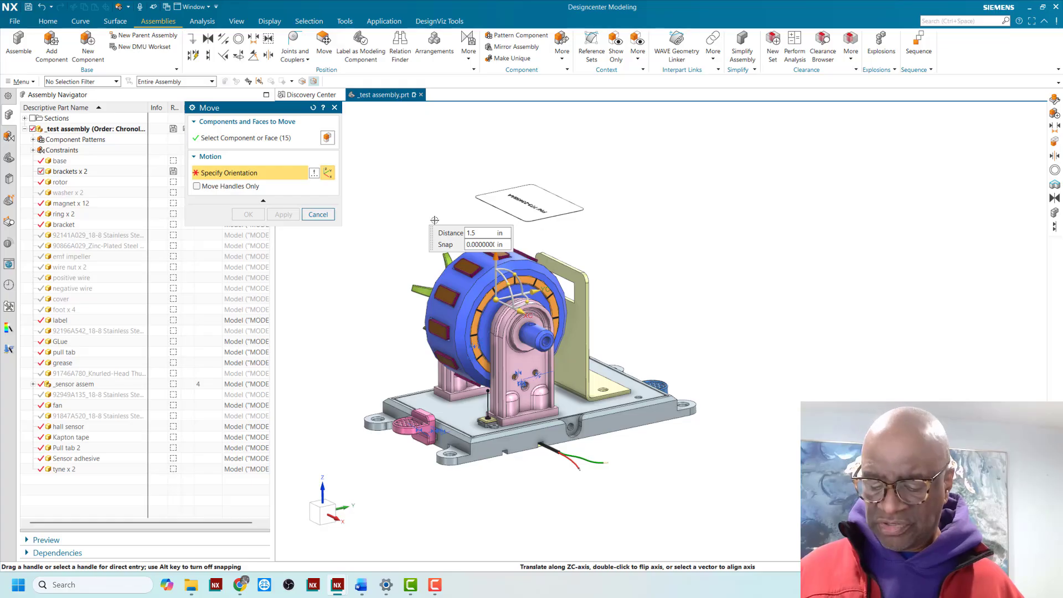
key(Return)
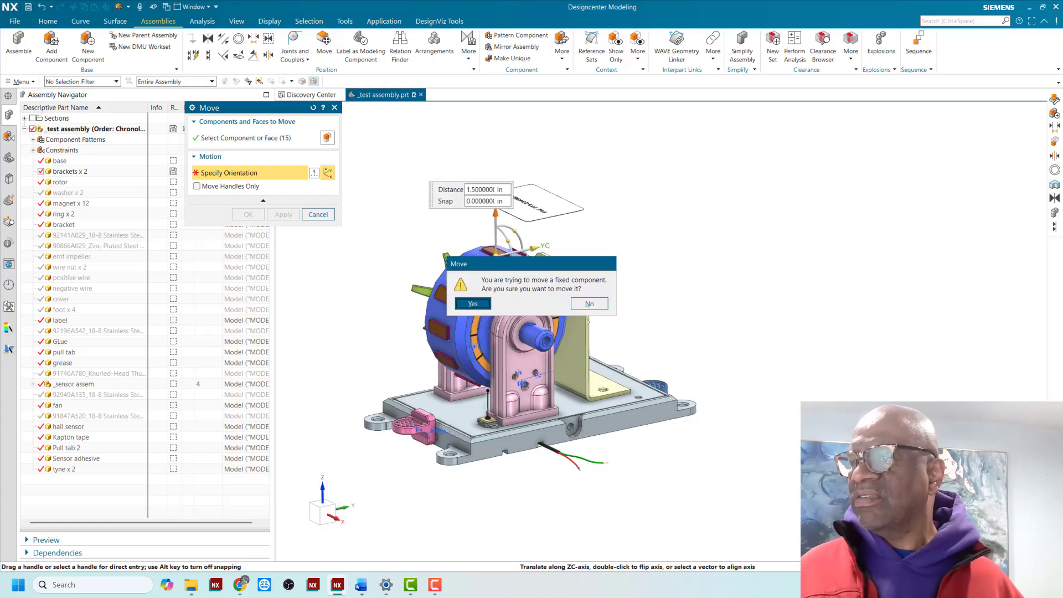
click(473, 303)
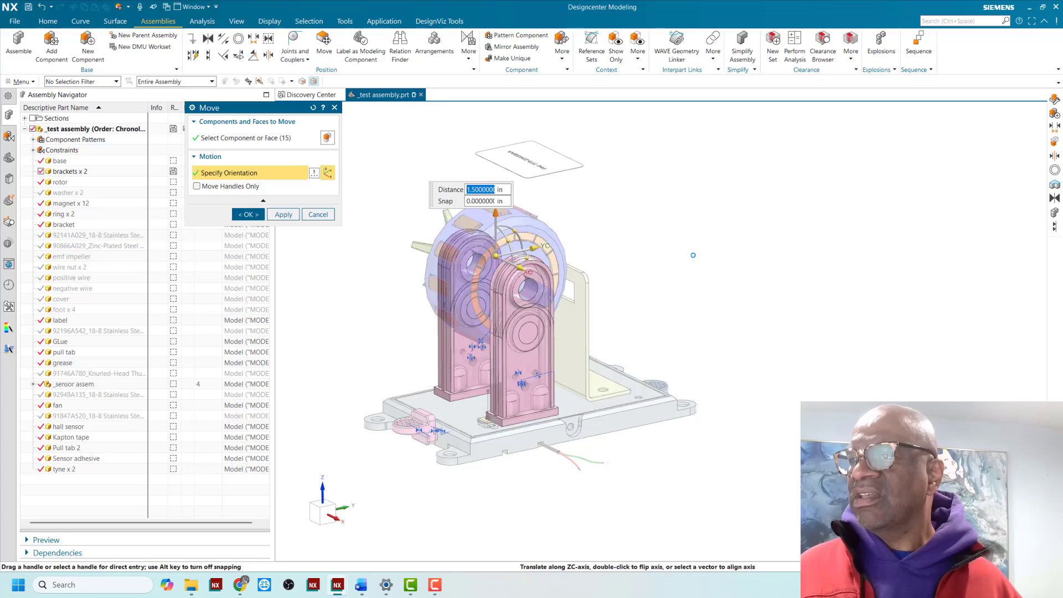
click(248, 215)
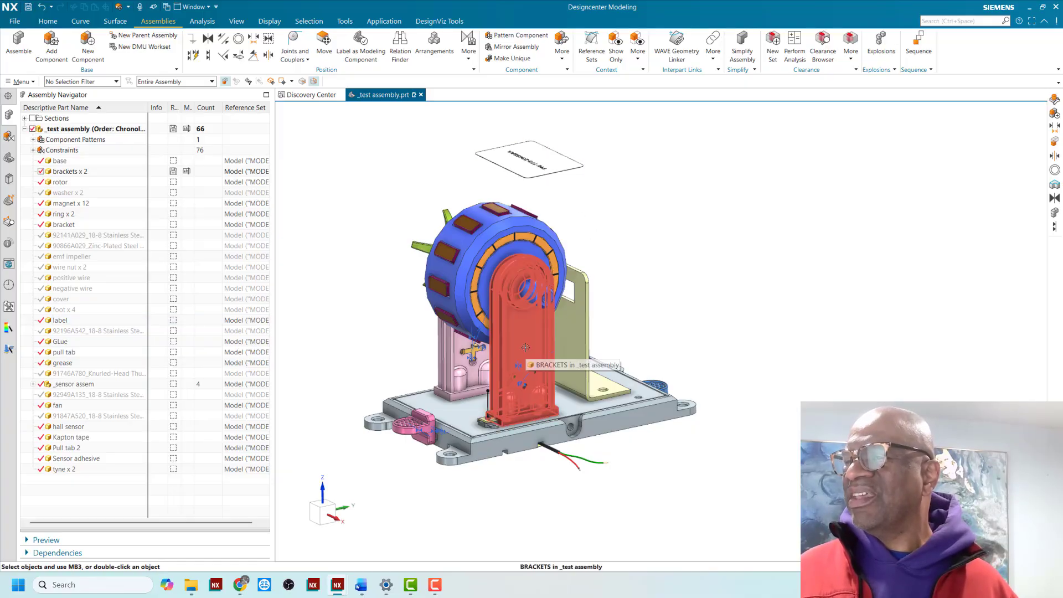
mouse_move(663, 266)
middle_down()
mouse_move(740, 261)
mouse_move(670, 269)
middle_up()
scroll(670, 270, down, 2)
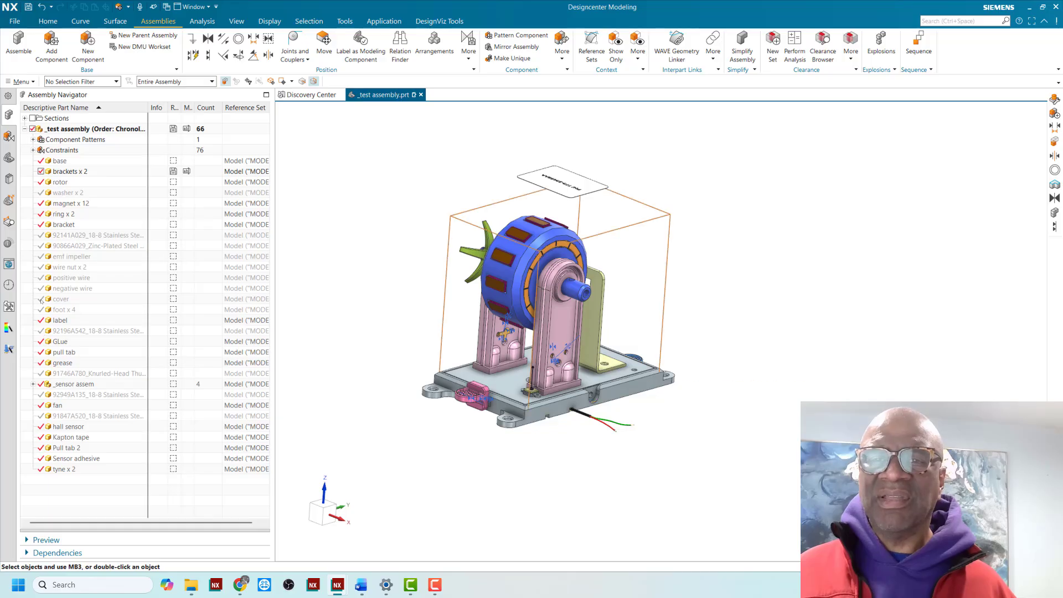
Step: Show the hidden cover component and make it the work part within the assembly
click(41, 299)
middle_drag(340, 279, 368, 272)
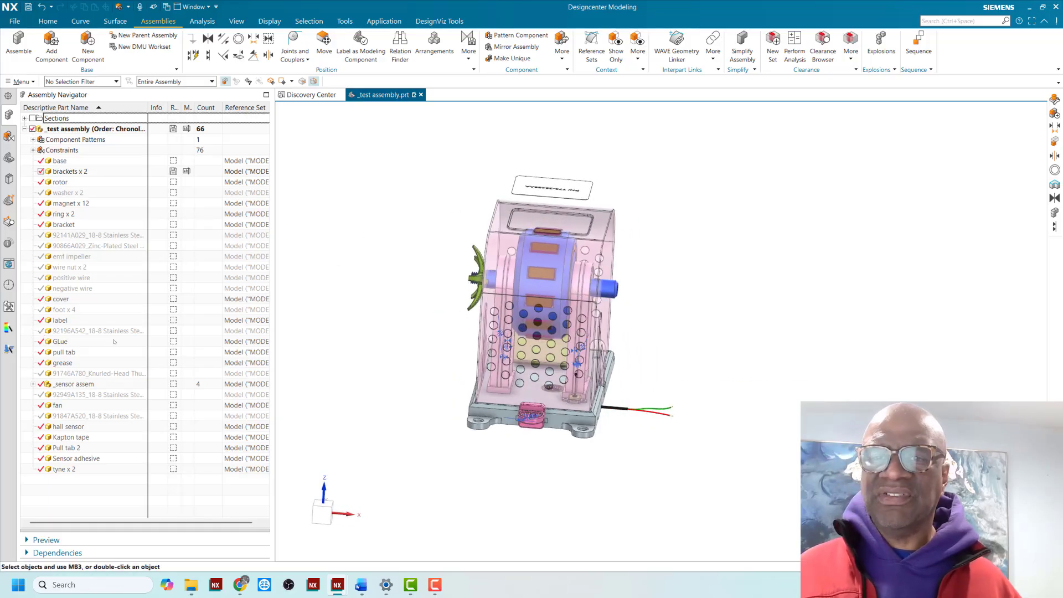
double_click(61, 300)
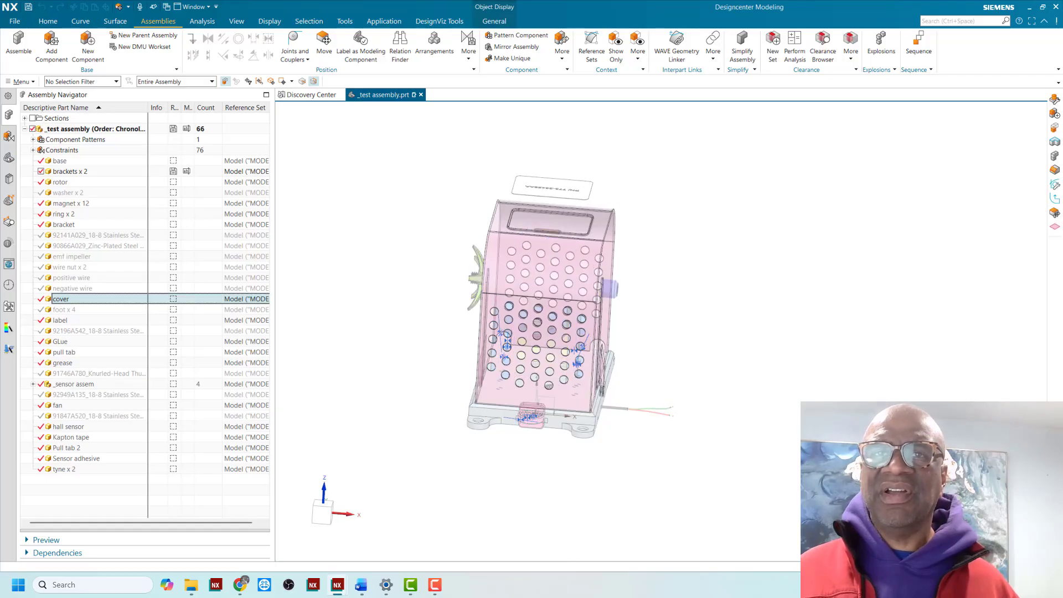
Step: Edit the cover's first extrude, Extrude (2), setting its end distance to 6.8+1.5 in
double_click(75, 194)
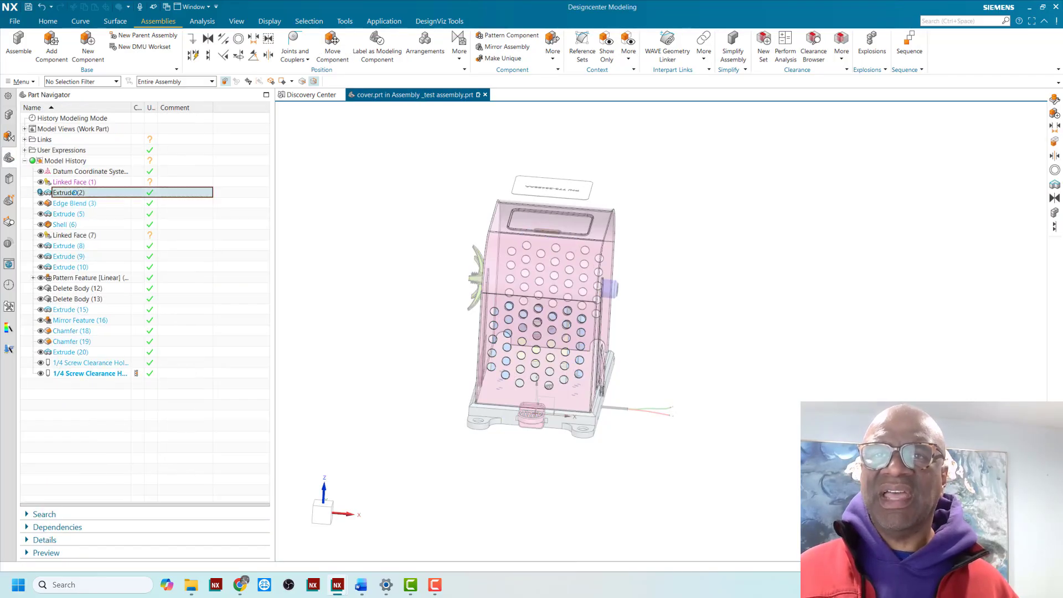
click(289, 245)
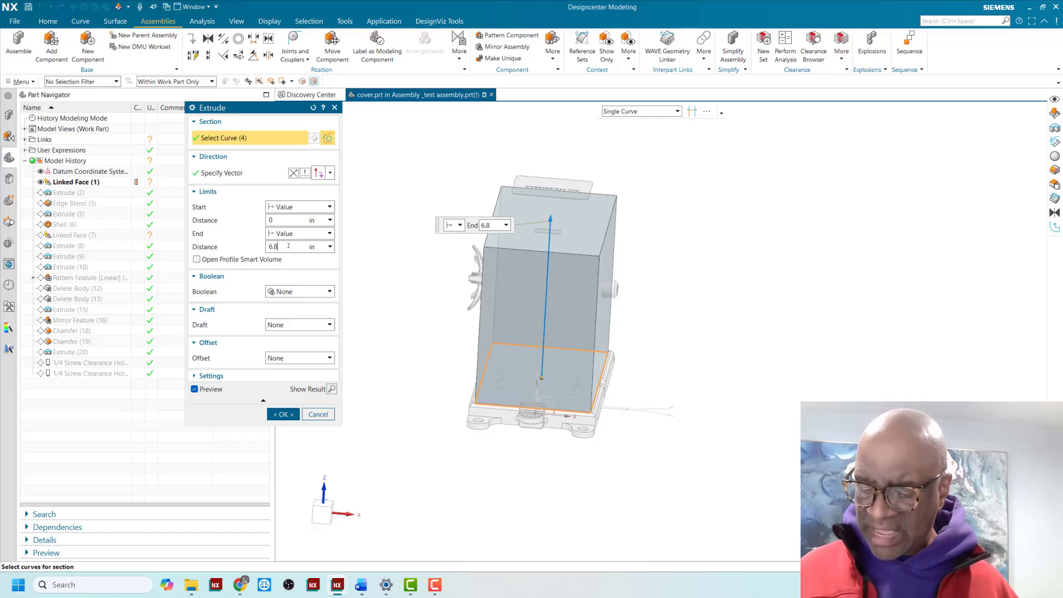
text(+)
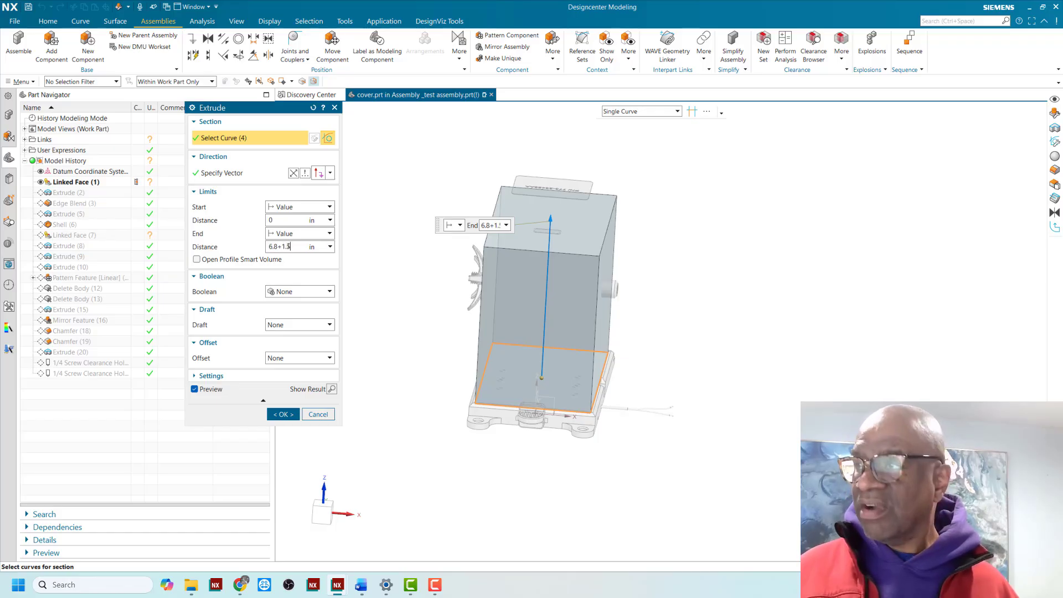
text(1.5)
key(Return)
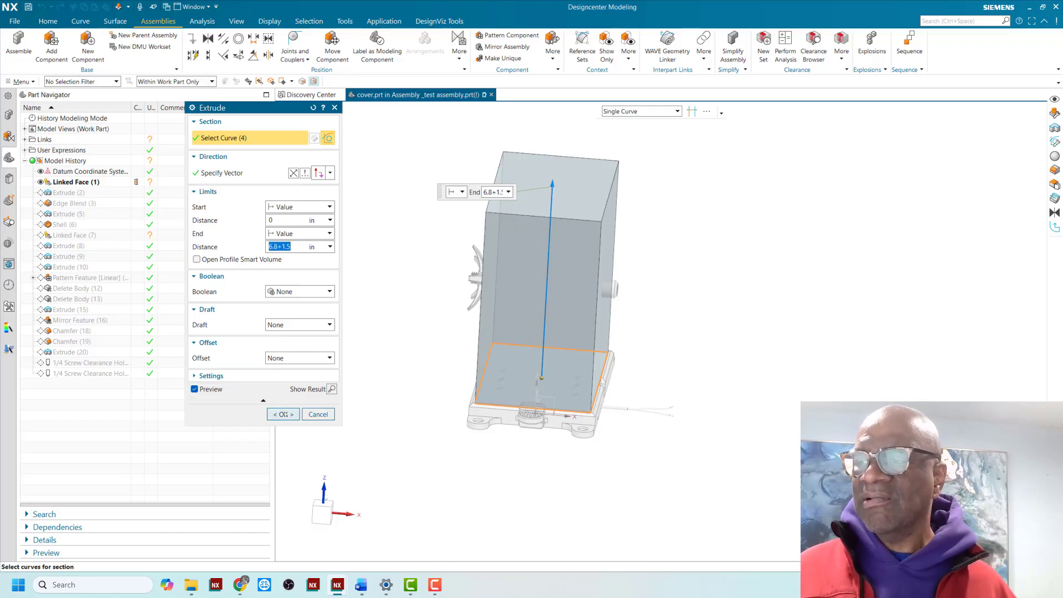
click(283, 414)
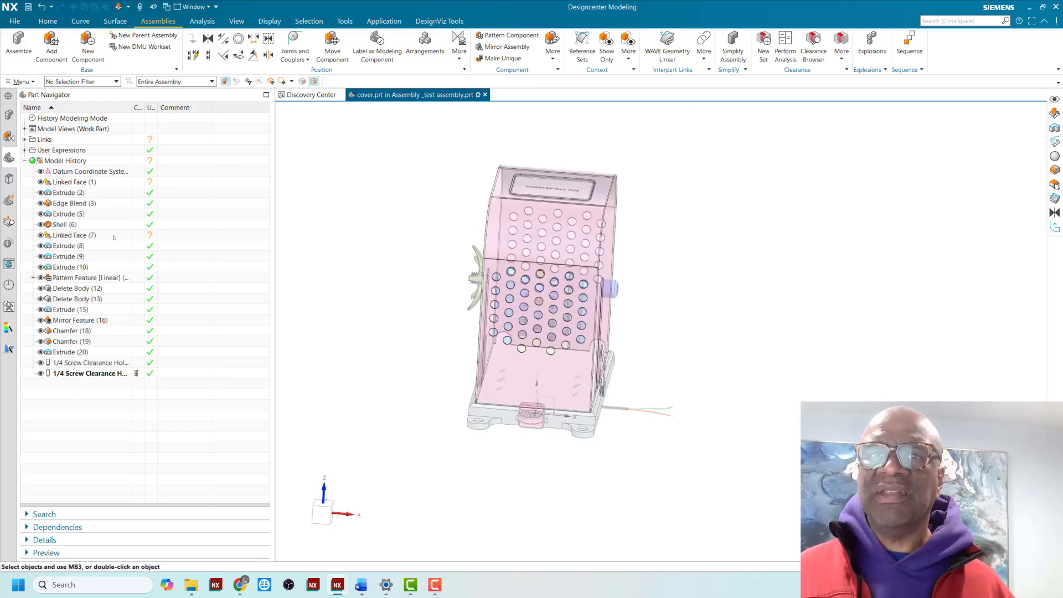
Step: Make the top-level _test assembly the work part again
click(8, 114)
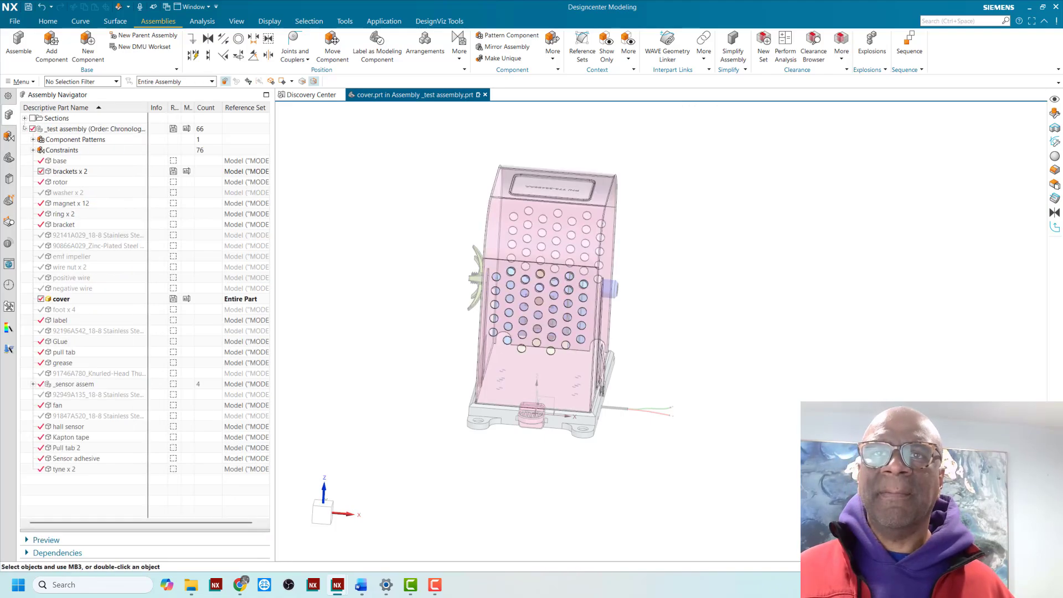
click(61, 129)
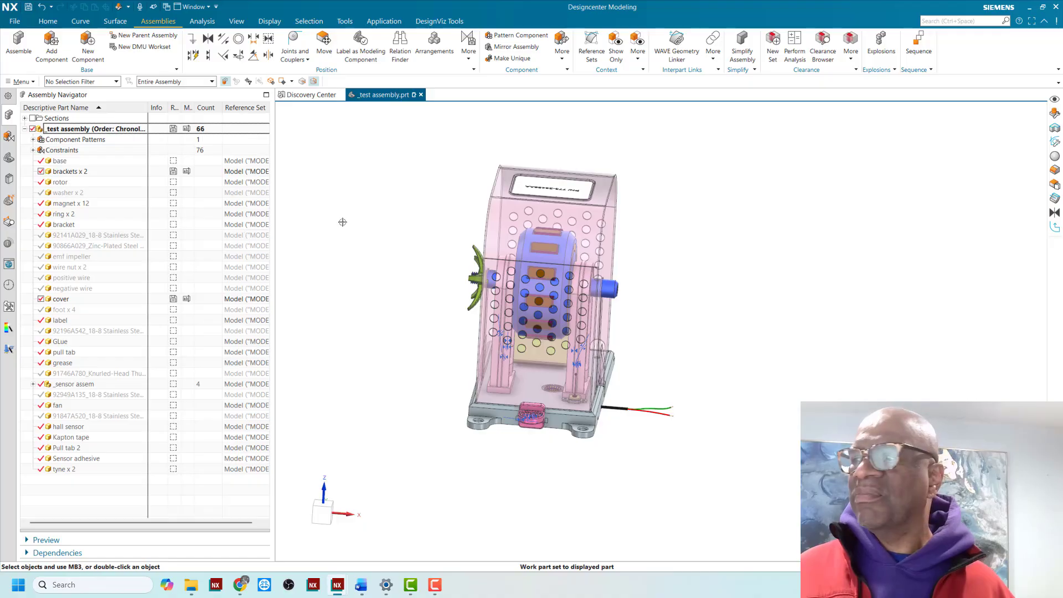
middle_drag(342, 221, 391, 225)
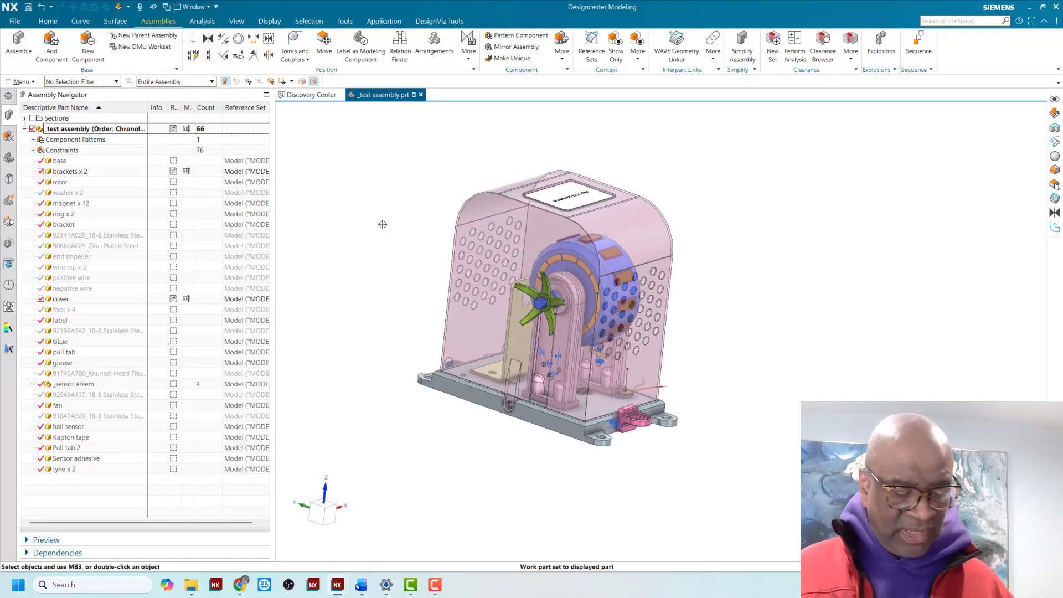
Step: Show all the hidden components, including the washers, screws, feet, wires and emf impeller
key(ctrl+shift+k)
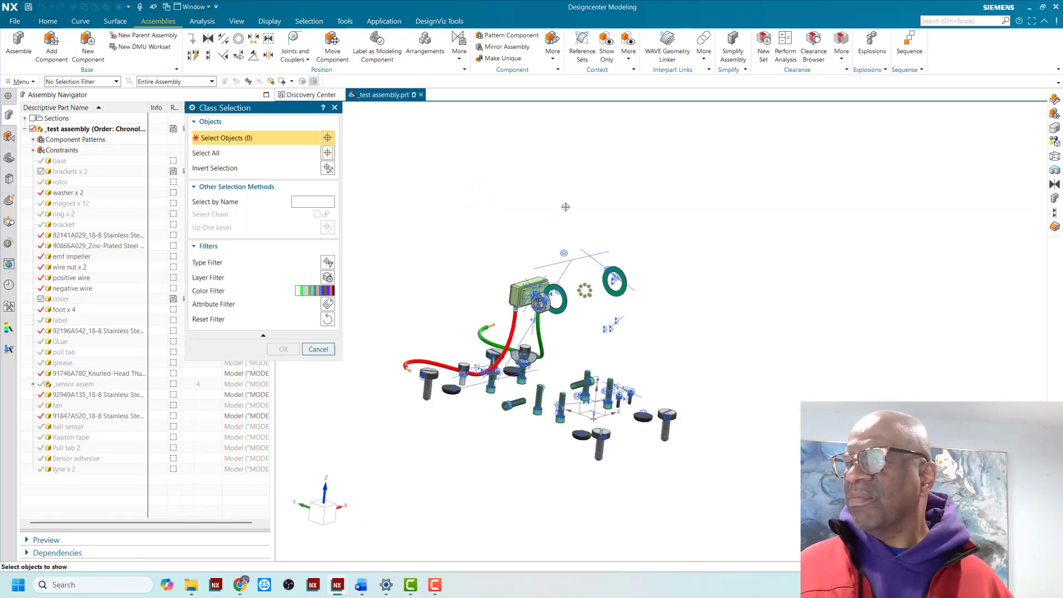
scroll(566, 207, down, 1)
drag(435, 207, 720, 434)
click(283, 349)
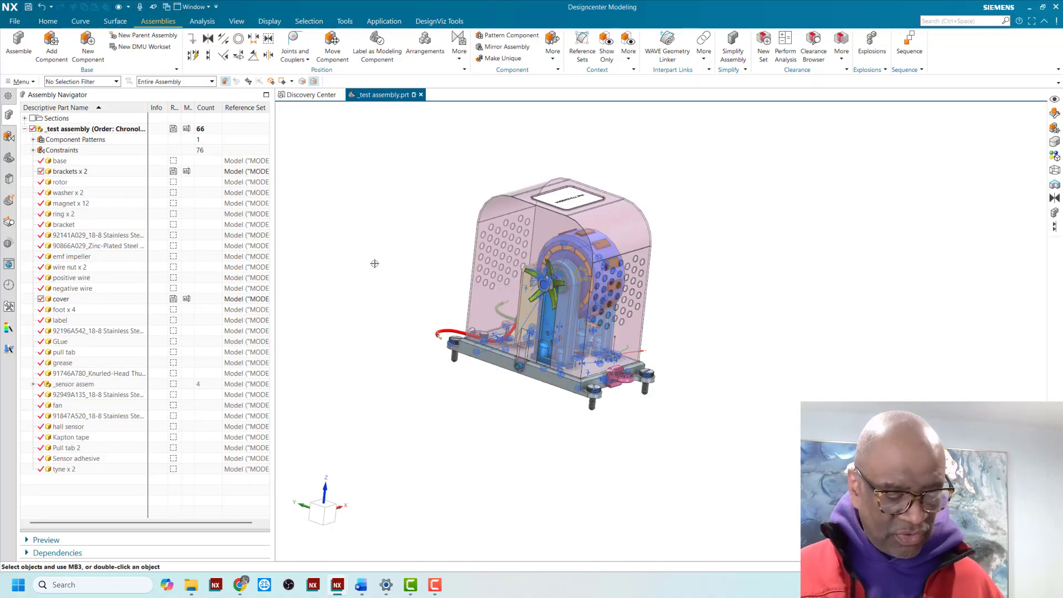
Step: Hide all PMI objects and assembly constraints in the display
key(ctrl+w)
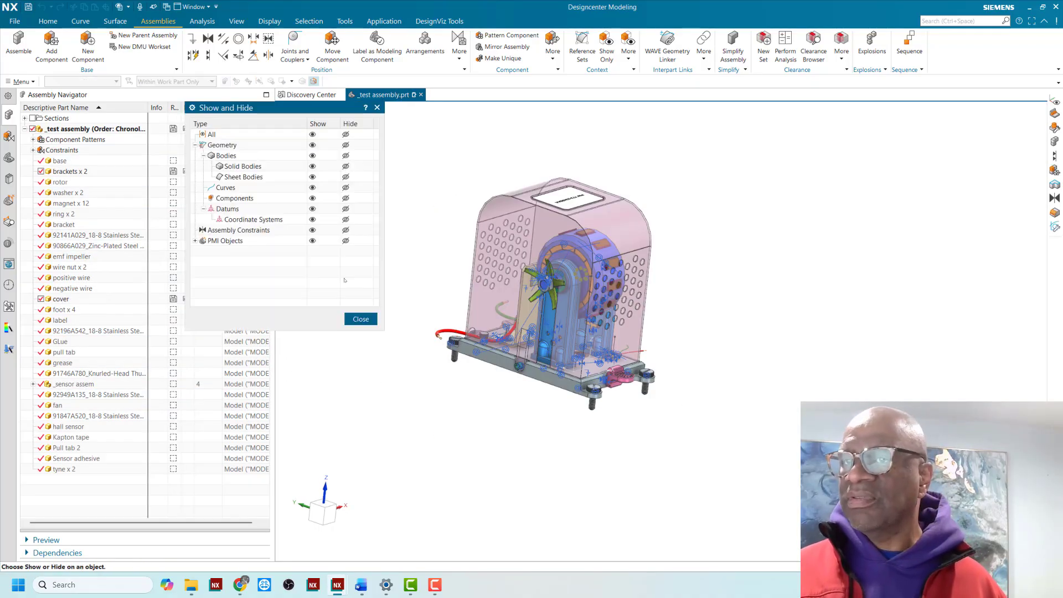
click(346, 241)
click(345, 230)
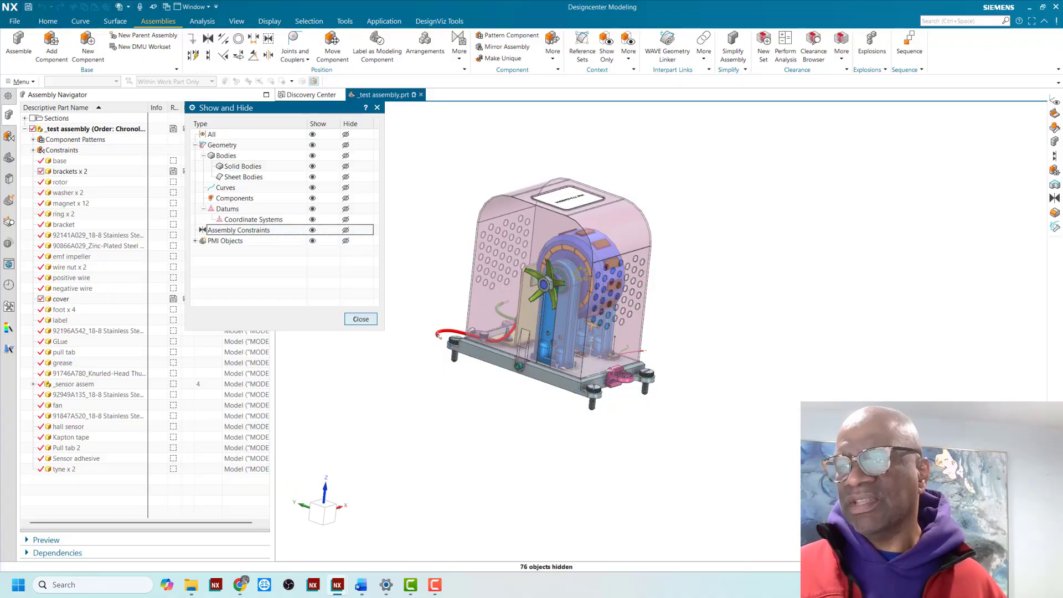
click(360, 319)
Step: Examine the full assembly from several sides, checking the rotor shaft, washers, brackets, fan and cover fit after the height change
scroll(681, 300, up, 3)
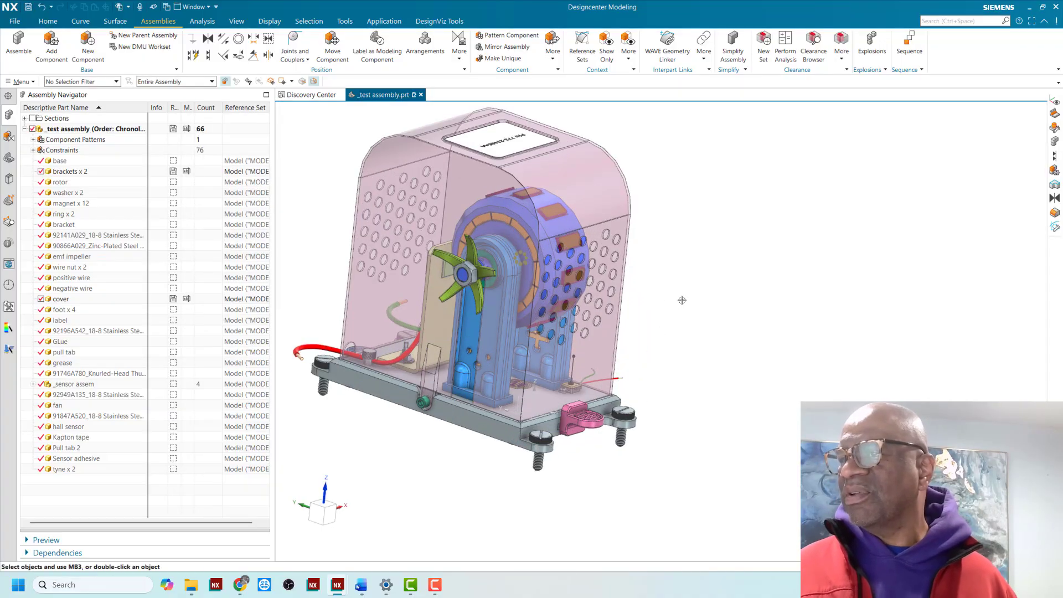
middle_drag(682, 300, 577, 316)
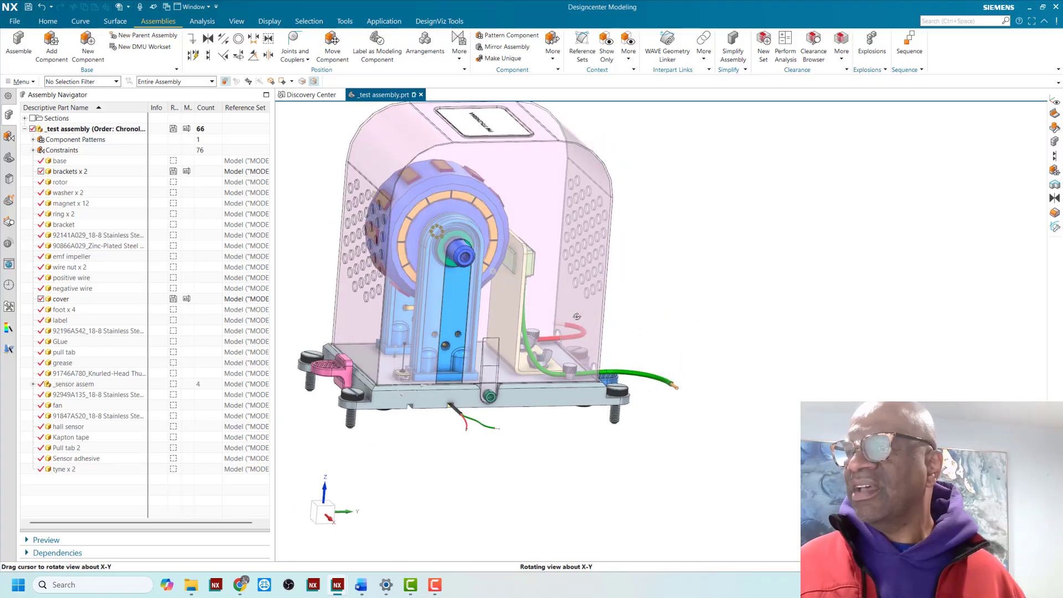
scroll(455, 250, up, 5)
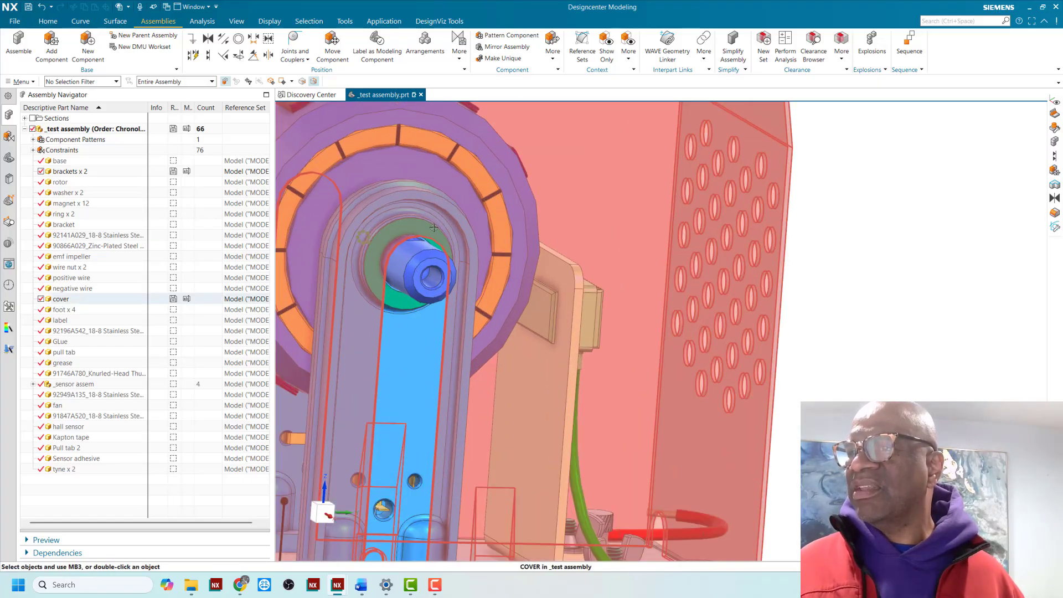
scroll(456, 251, down, 2)
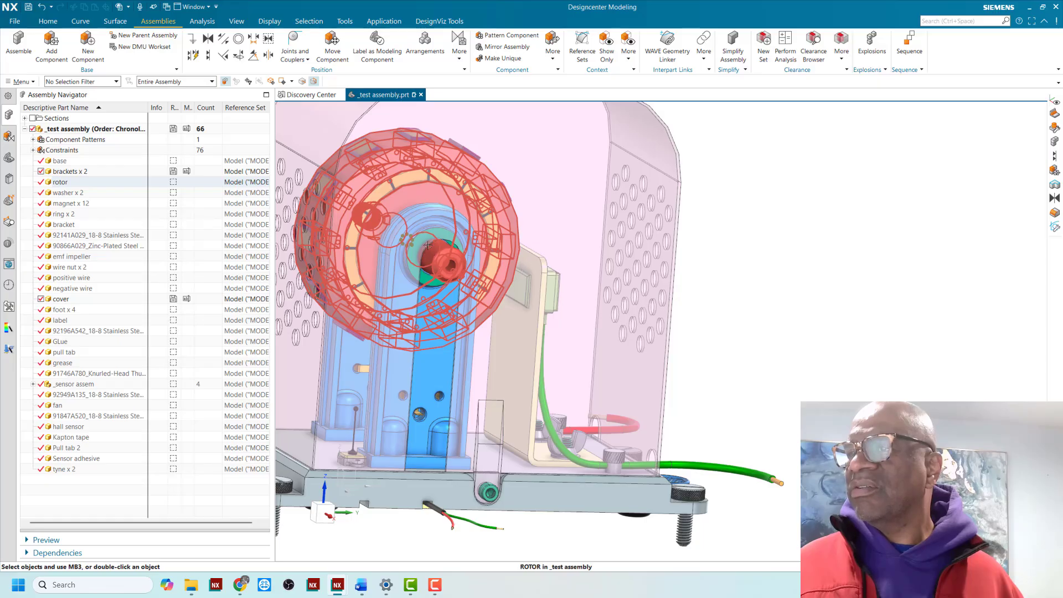
scroll(466, 272, down, 3)
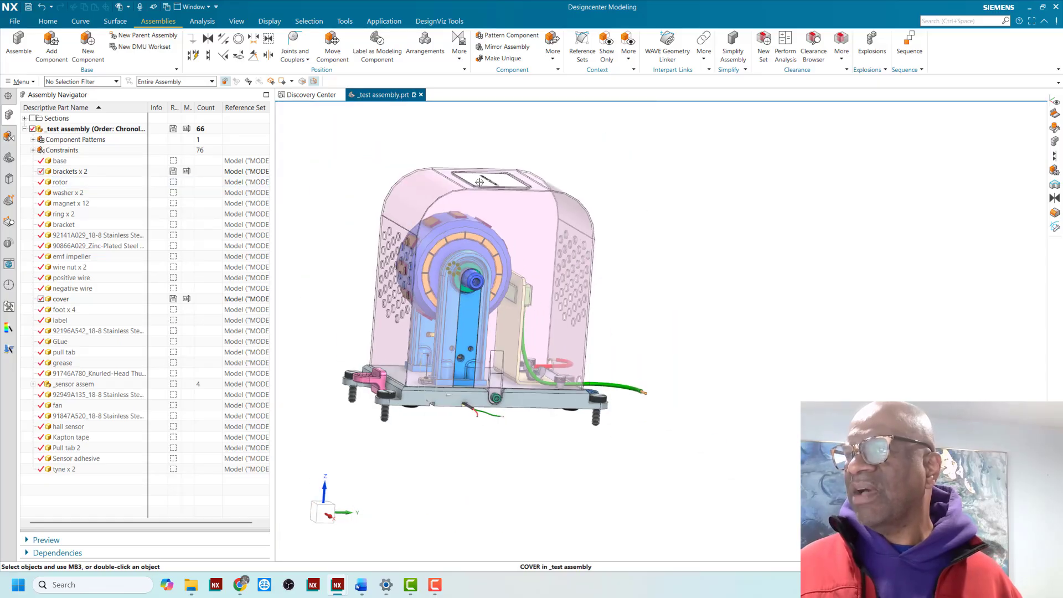
mouse_move(701, 271)
middle_down()
mouse_move(620, 261)
mouse_move(713, 268)
mouse_move(690, 283)
mouse_move(712, 268)
middle_up()
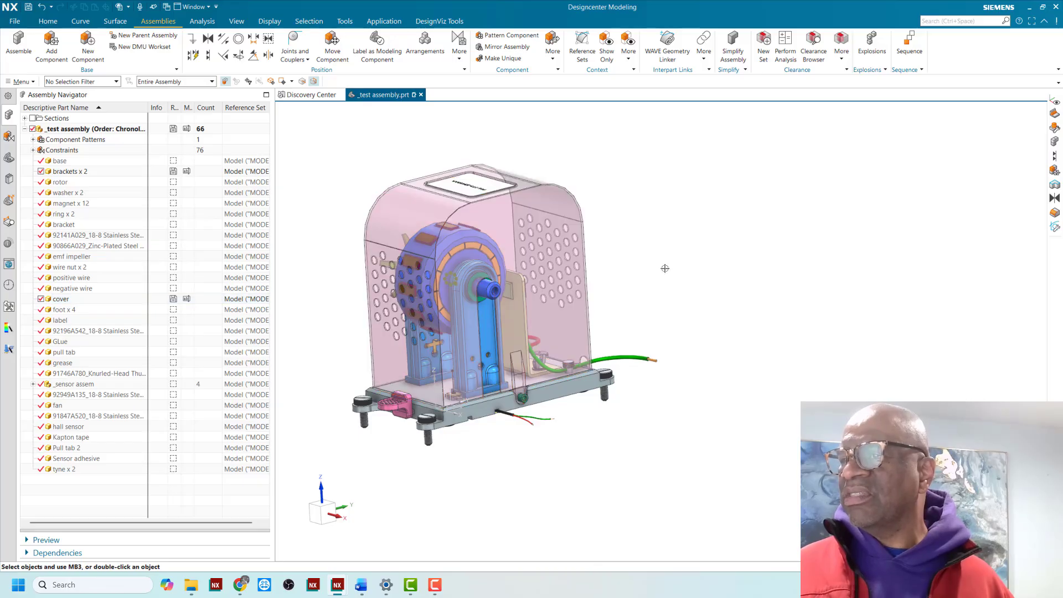
middle_drag(665, 266, 594, 279)
scroll(545, 281, up, 3)
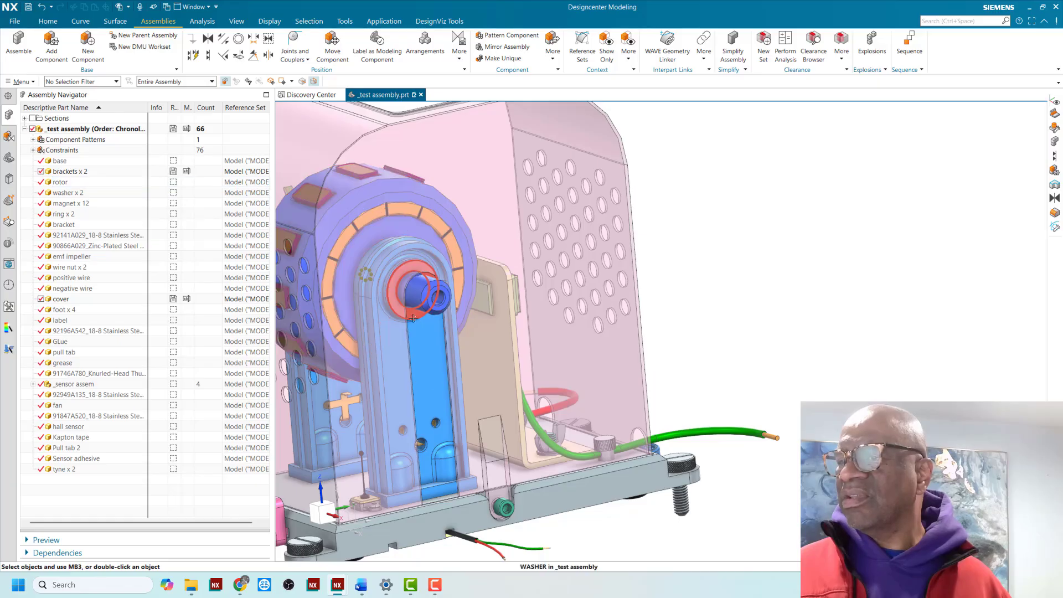
scroll(722, 279, down, 2)
mouse_move(720, 279)
middle_down()
mouse_move(690, 280)
mouse_move(739, 281)
middle_up()
scroll(739, 281, up, 3)
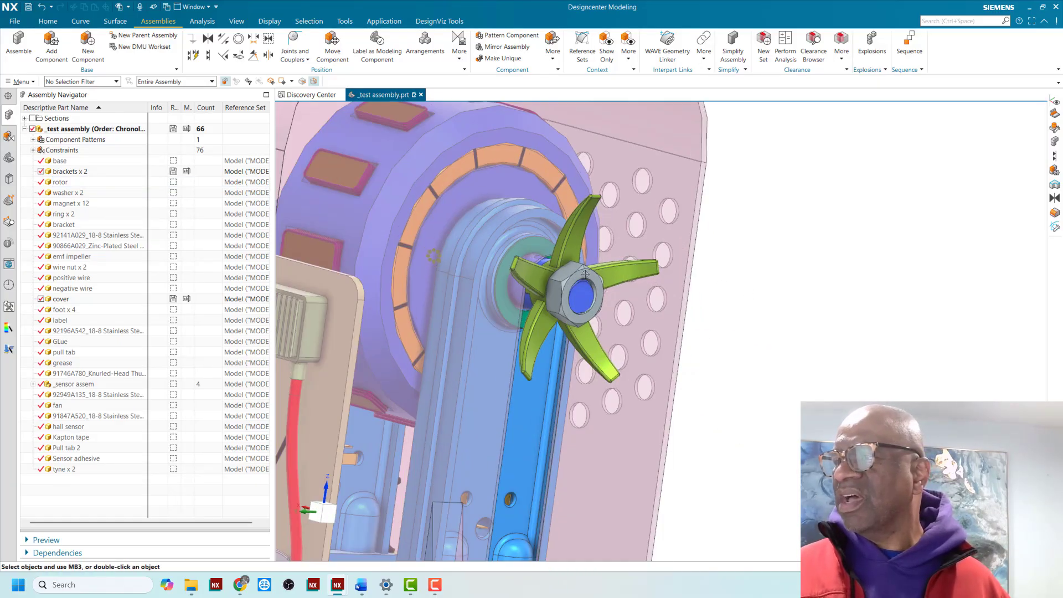
scroll(746, 285, down, 2)
scroll(745, 285, down, 2)
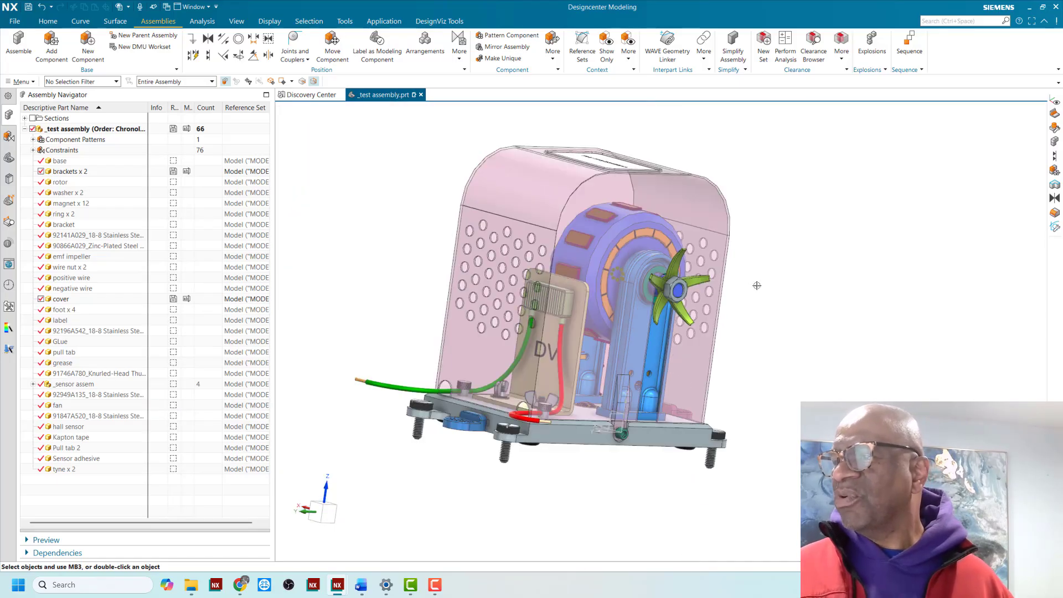
middle_drag(754, 290, 779, 268)
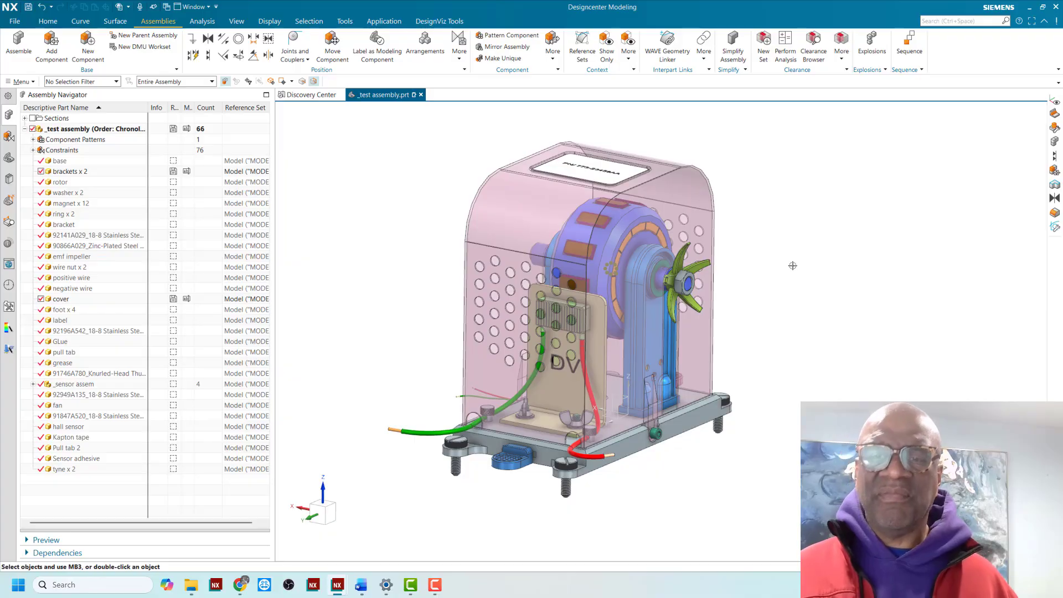